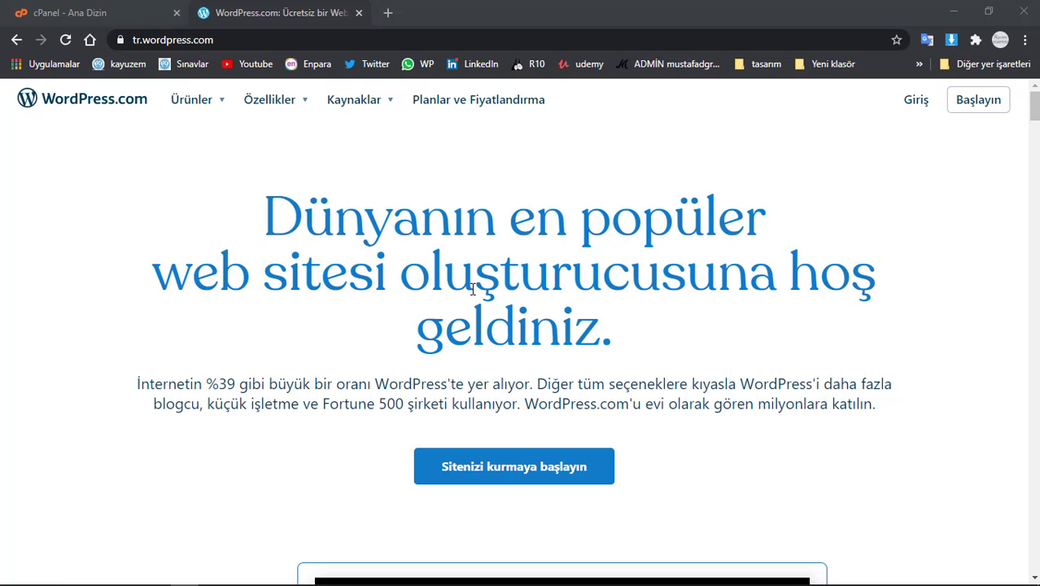
- From the cPanel home page, open the Softaculous WordPress installer and start a new installation
left_click(141, 19)
scroll(305, 290, "down", 15)
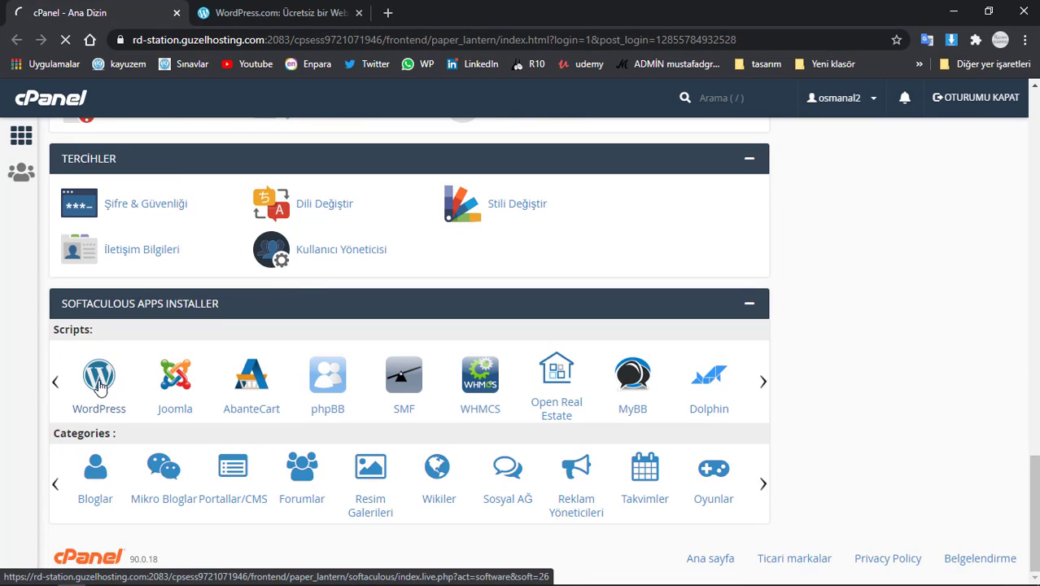
left_click(104, 387)
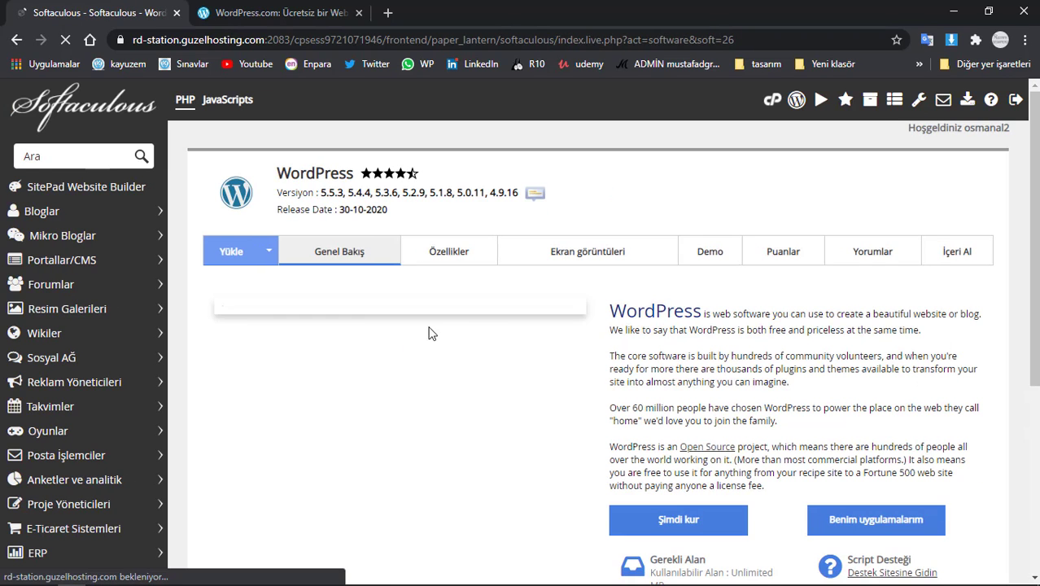
scroll(688, 358, "down", 1)
left_click(689, 450)
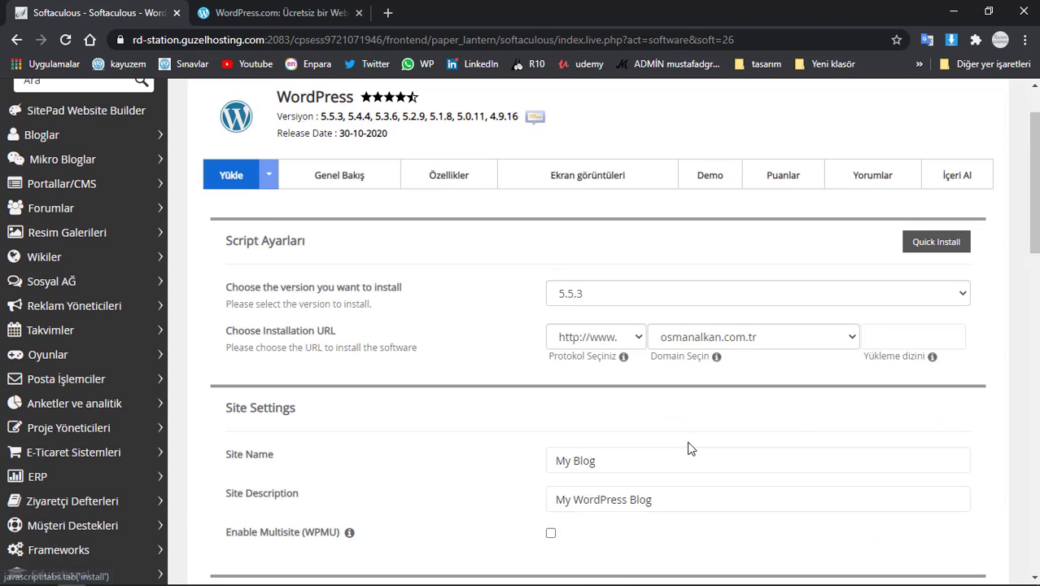
left_click(677, 295)
left_click(676, 297)
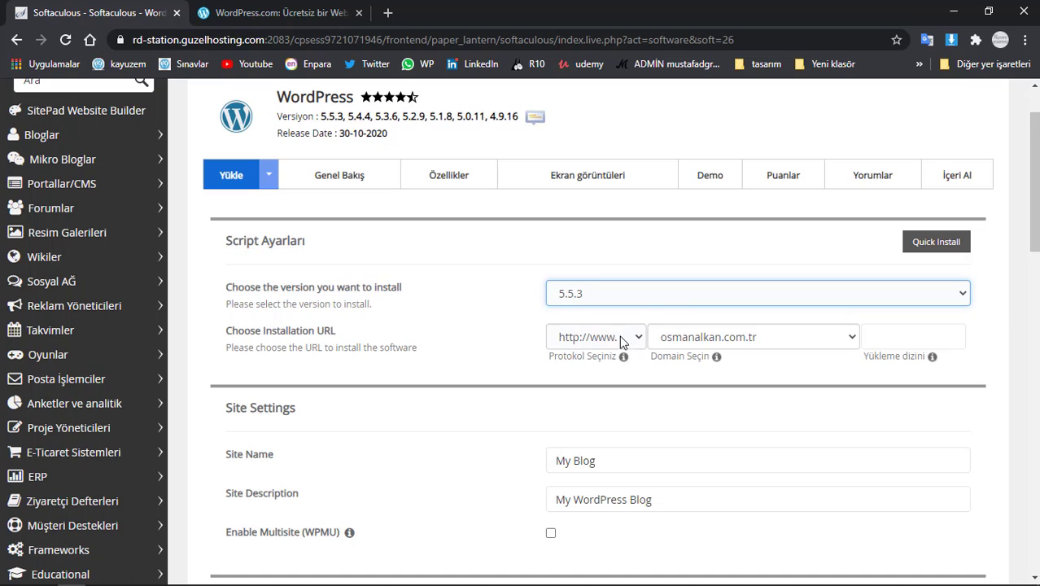
left_click(601, 336)
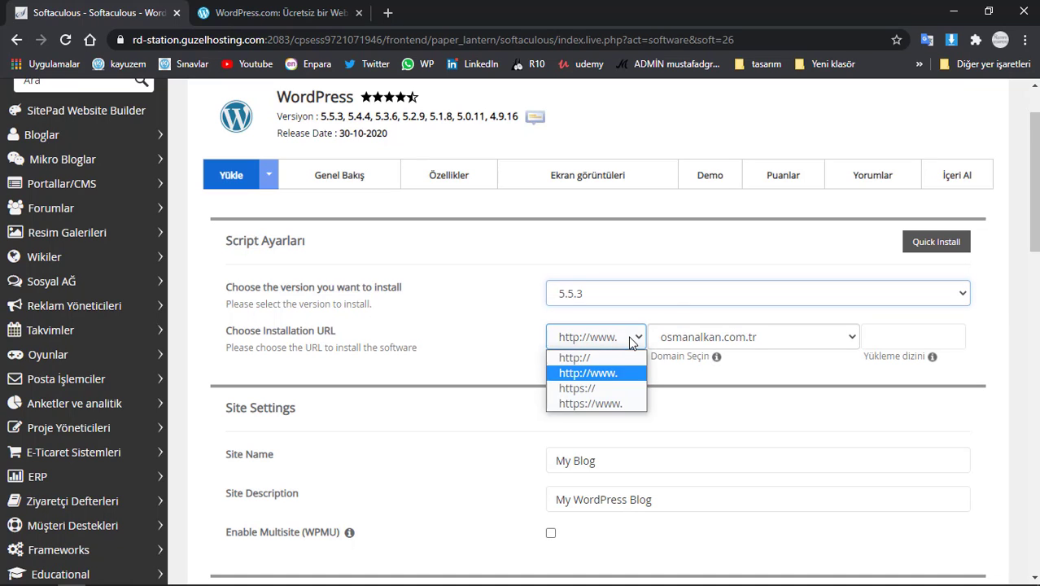
left_click(592, 387)
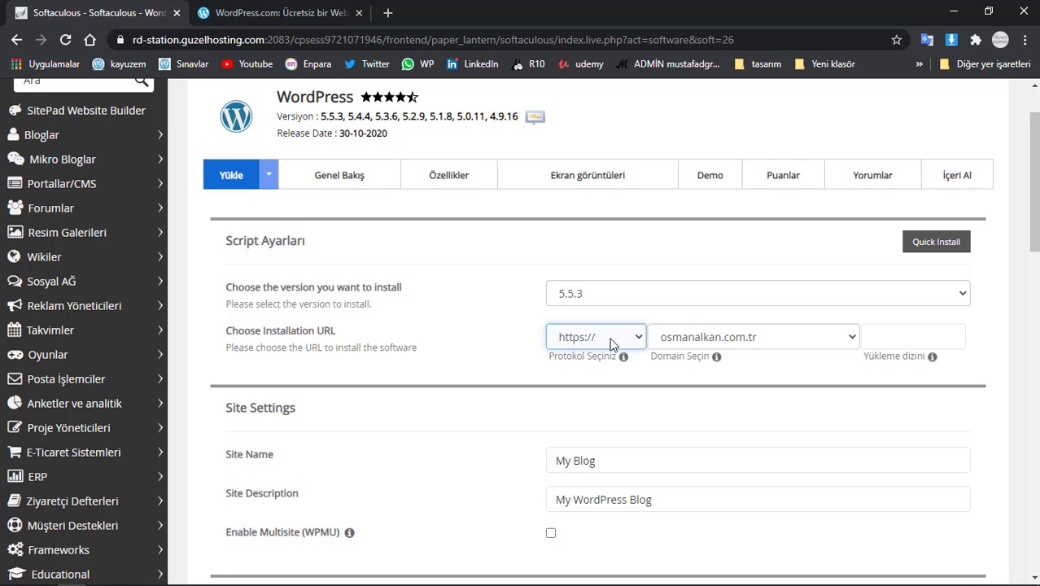
left_click(725, 344)
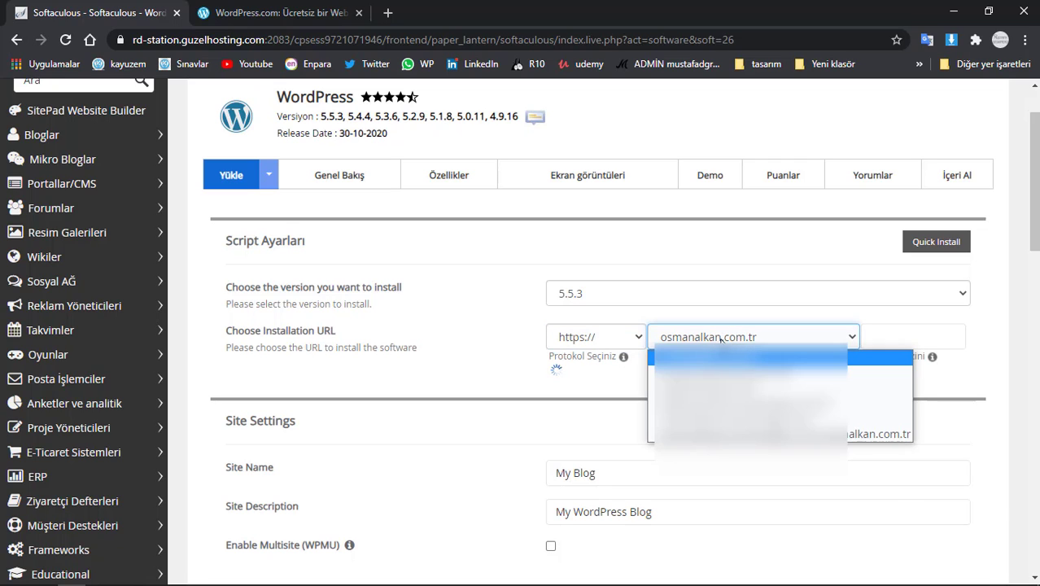
left_click(724, 385)
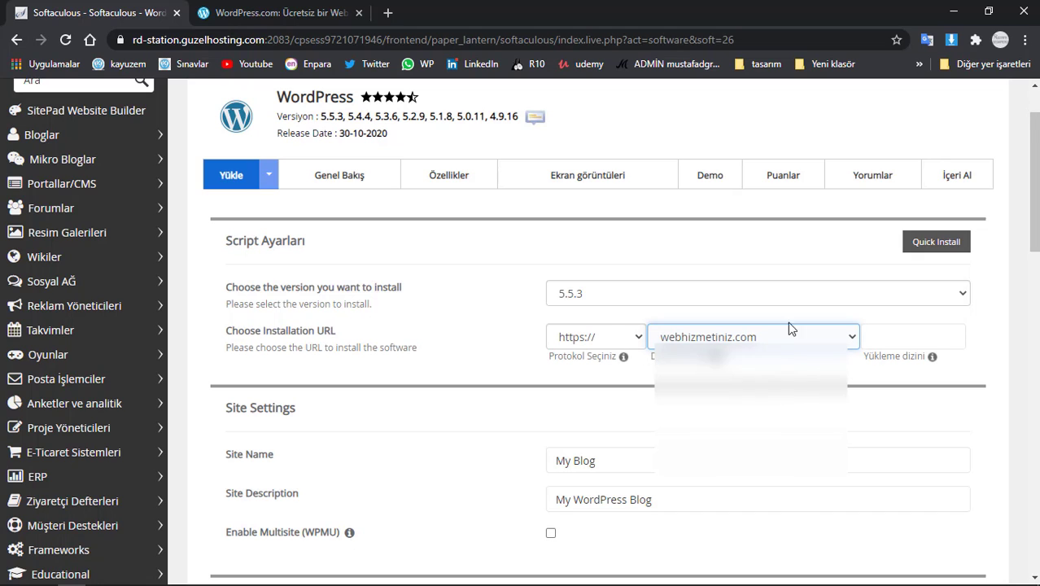
- Check the admin username and Advanced Options database name wp848, then return to the WordPress.com tab
scroll(642, 317, "down", 5)
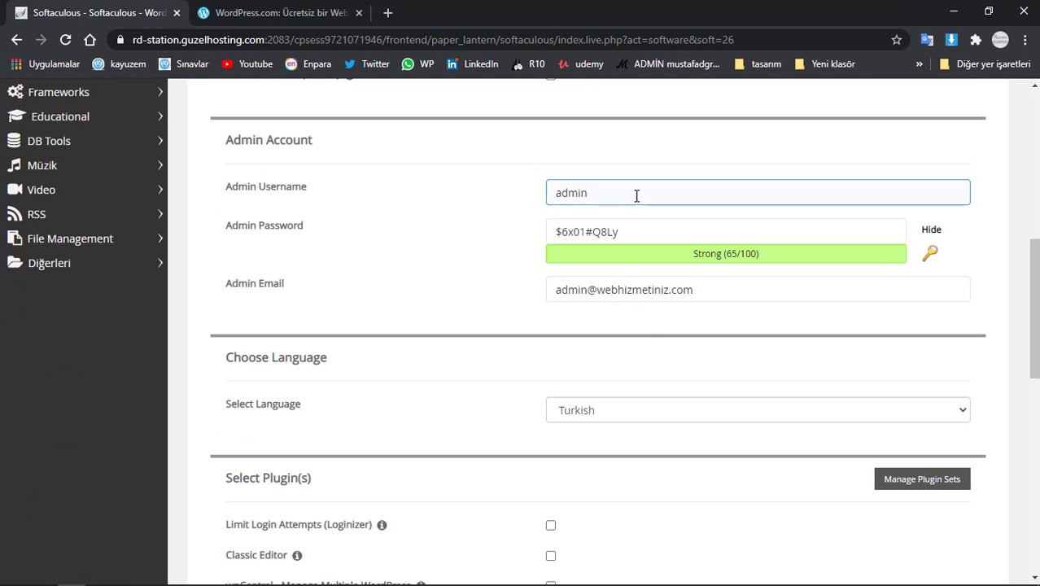
left_click_drag(636, 195, 537, 205)
left_click(506, 215)
scroll(515, 223, "down", 5)
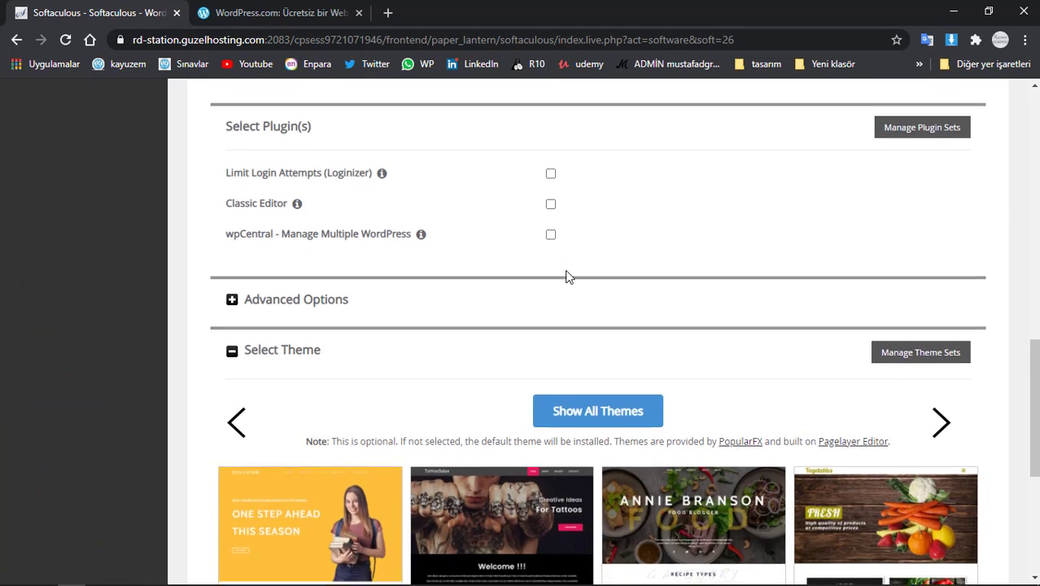
left_click(291, 232)
left_click(699, 275)
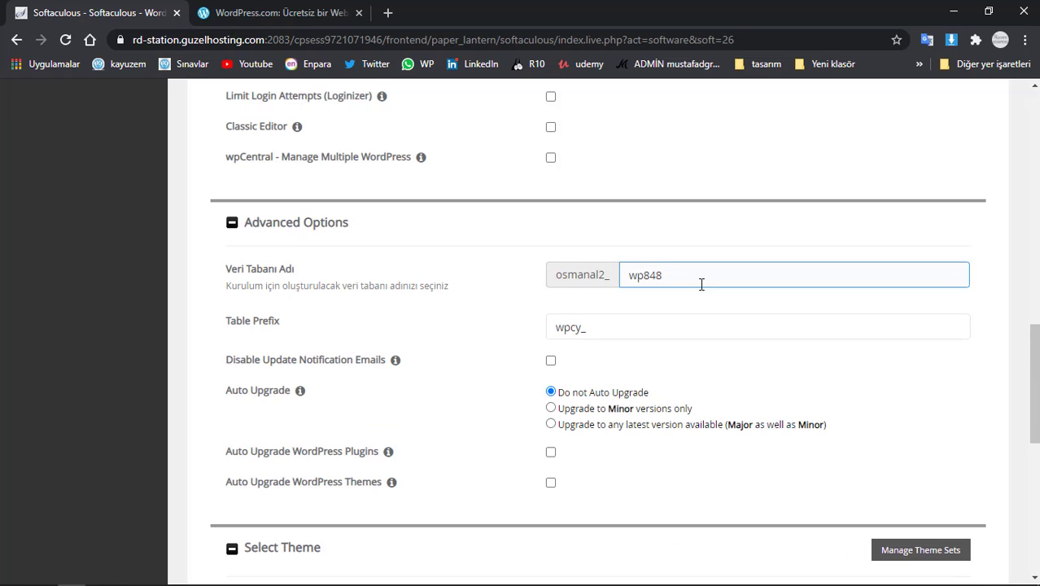
double_click(651, 275)
left_click(311, 225)
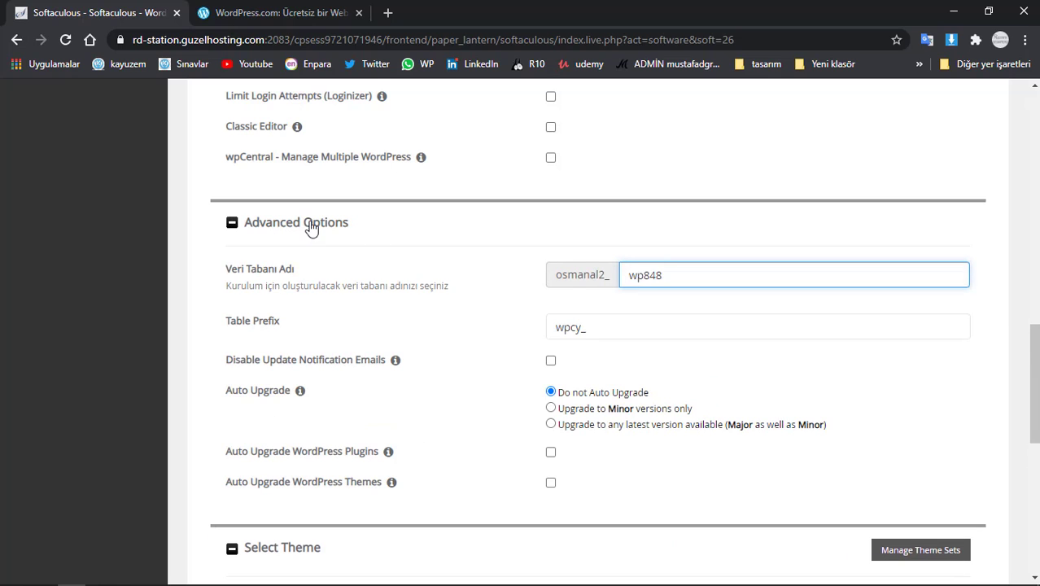
scroll(531, 281, "down", 5)
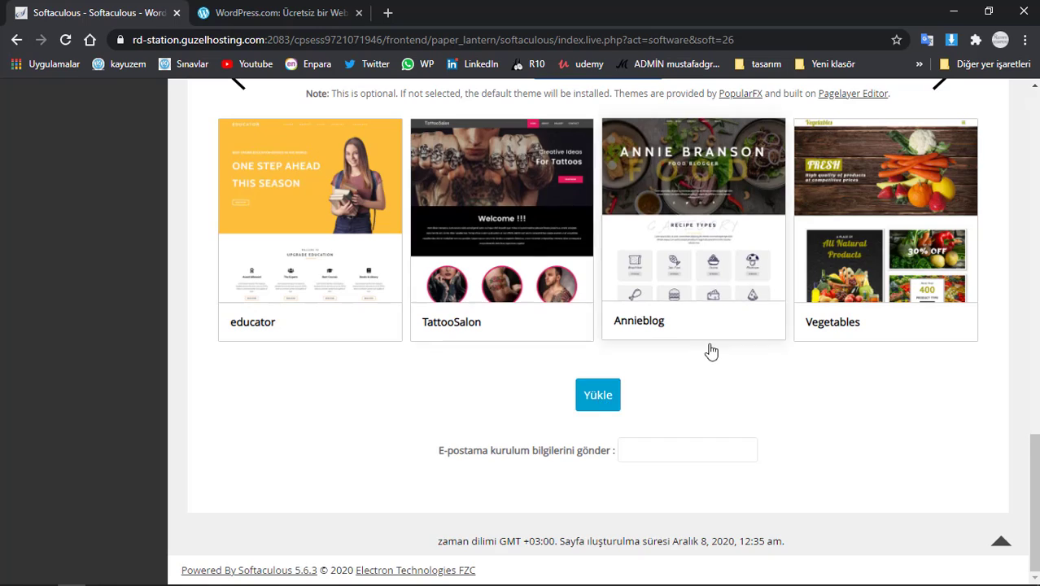
scroll(686, 342, "up", 10)
left_click(316, 19)
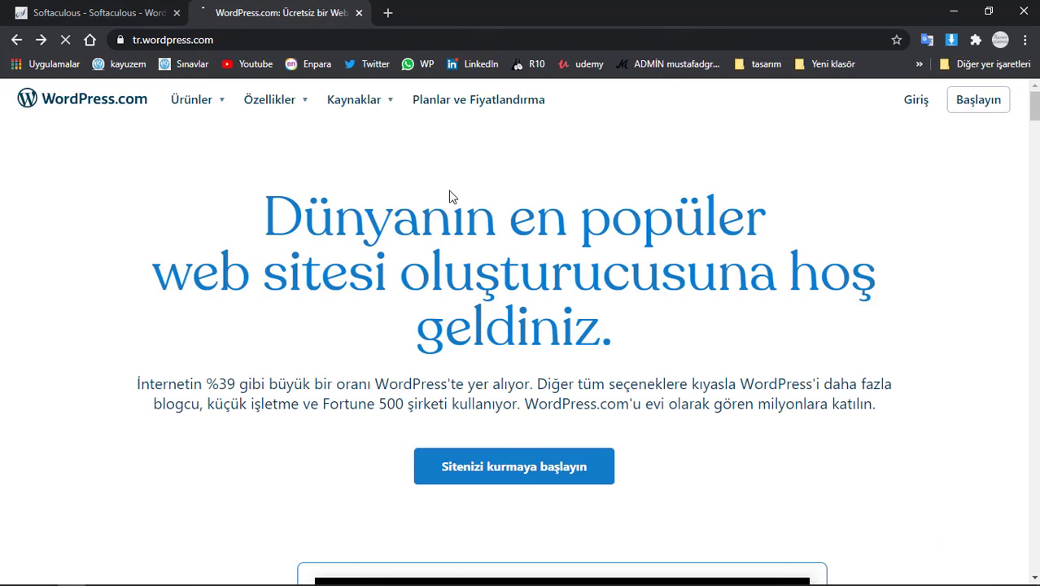
- Search Google for 'wordpress indir'
key("alt+Left")
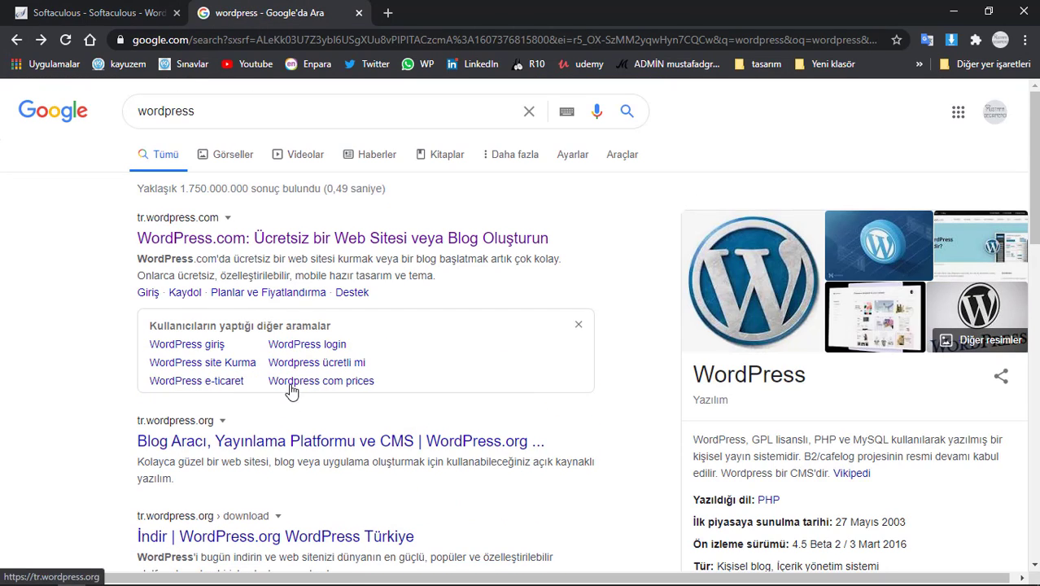
left_click(96, 10)
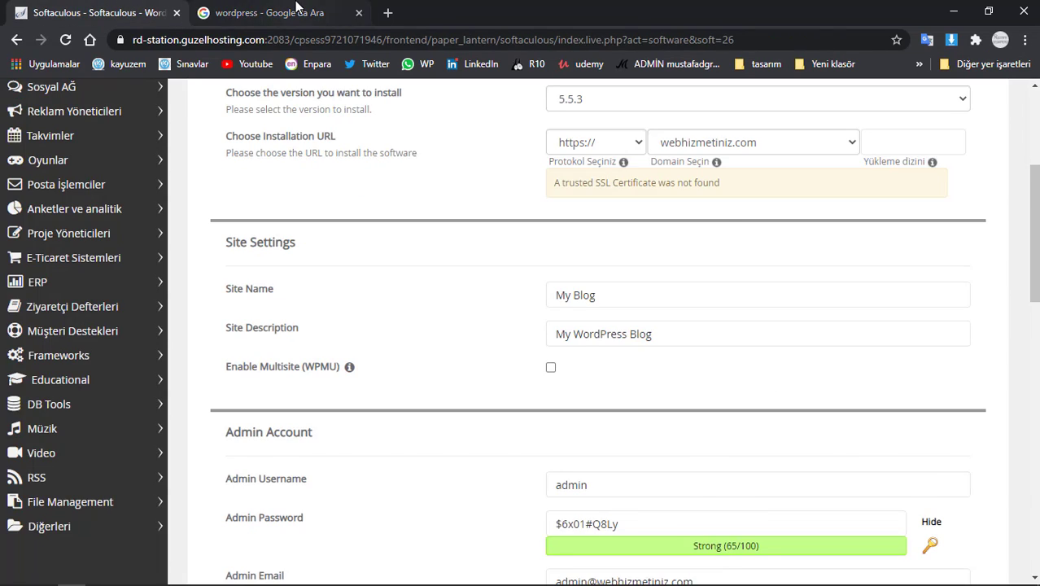
left_click(268, 13)
left_click(264, 111)
type("indir")
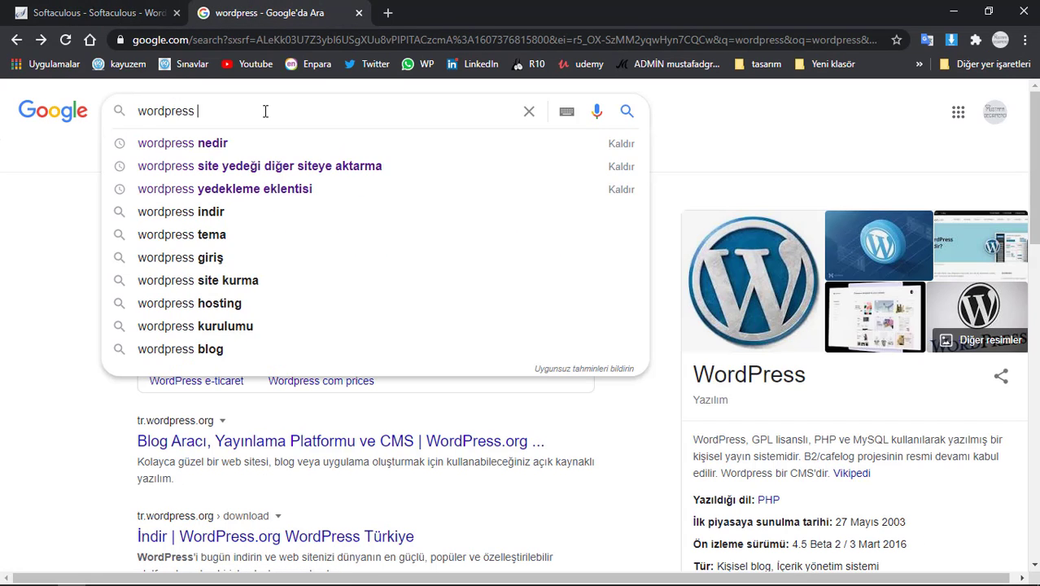
key("Return")
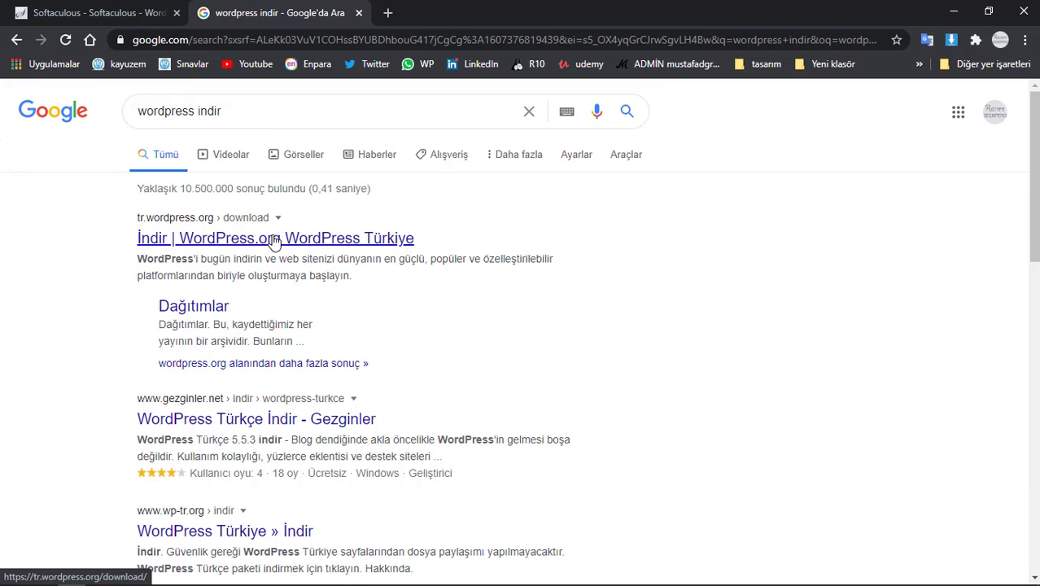
- Download the Turkish WordPress 5.5.3 package from the tr.wordpress.org download page
left_click(211, 240)
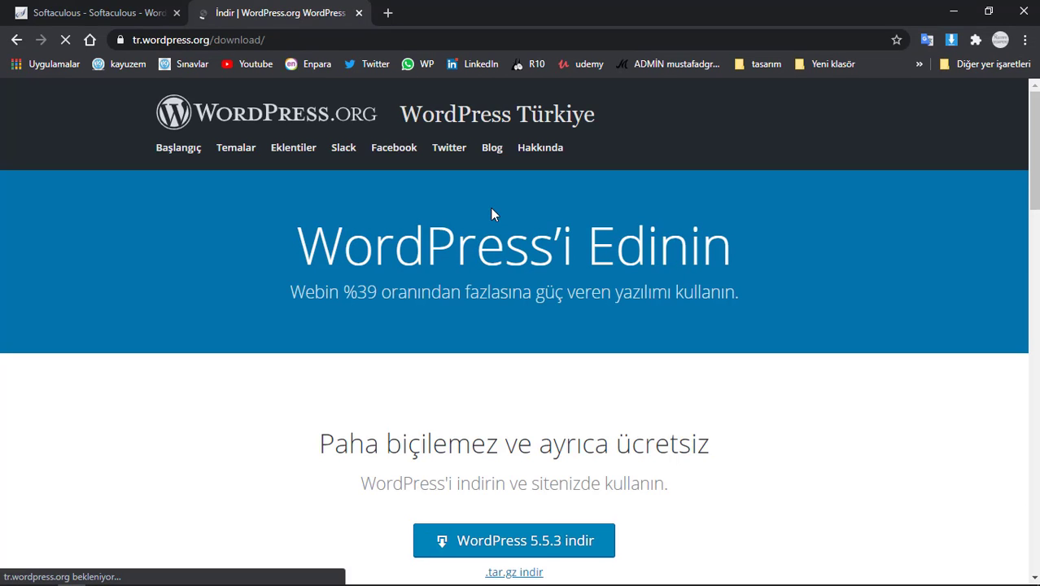
scroll(551, 452, "down", 1)
left_click(560, 468)
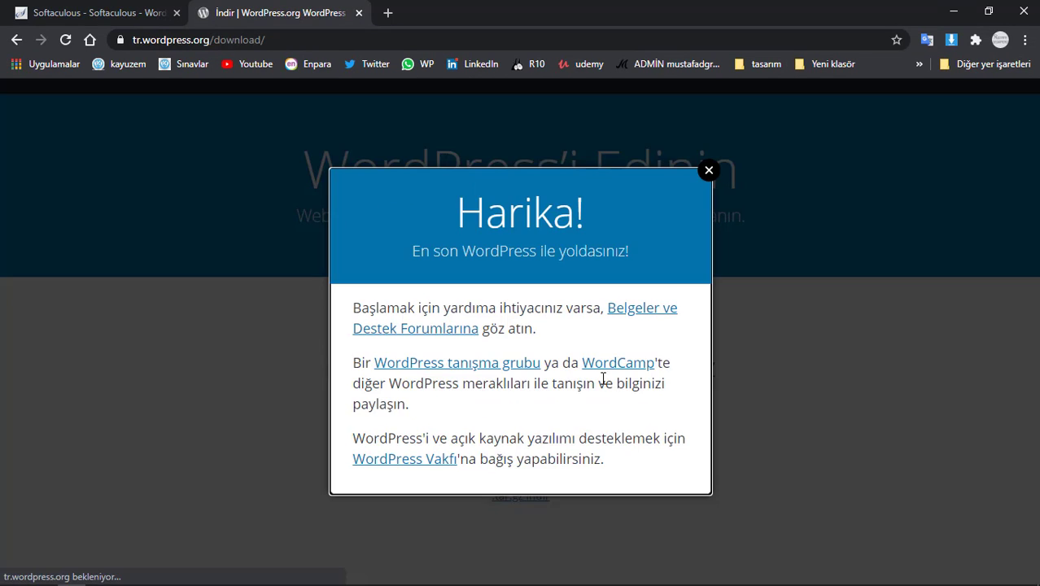
left_click(708, 149)
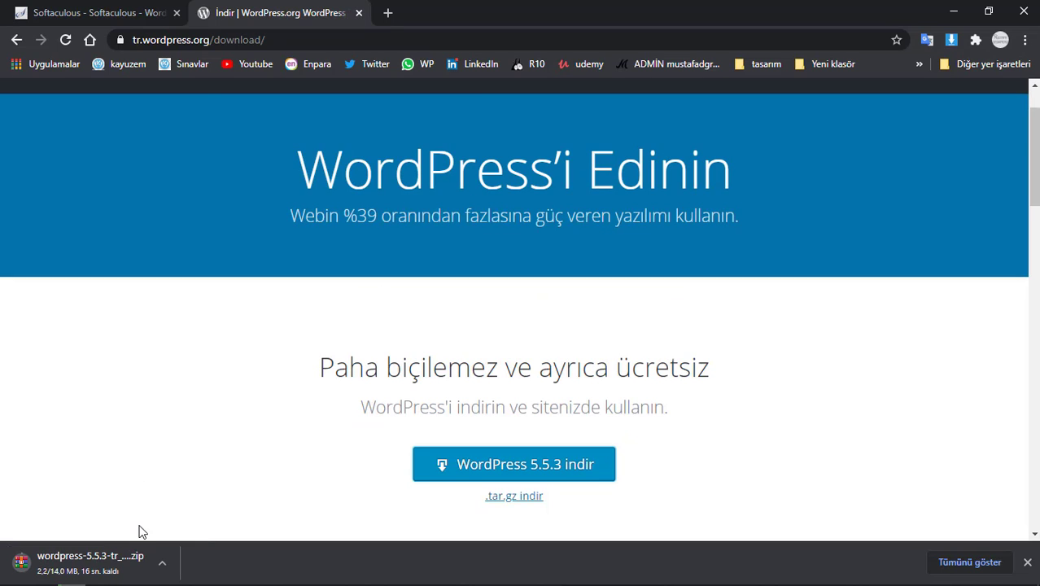
- Open the webhizmetiniz.com folder in cPanel File Manager
left_click(25, 12)
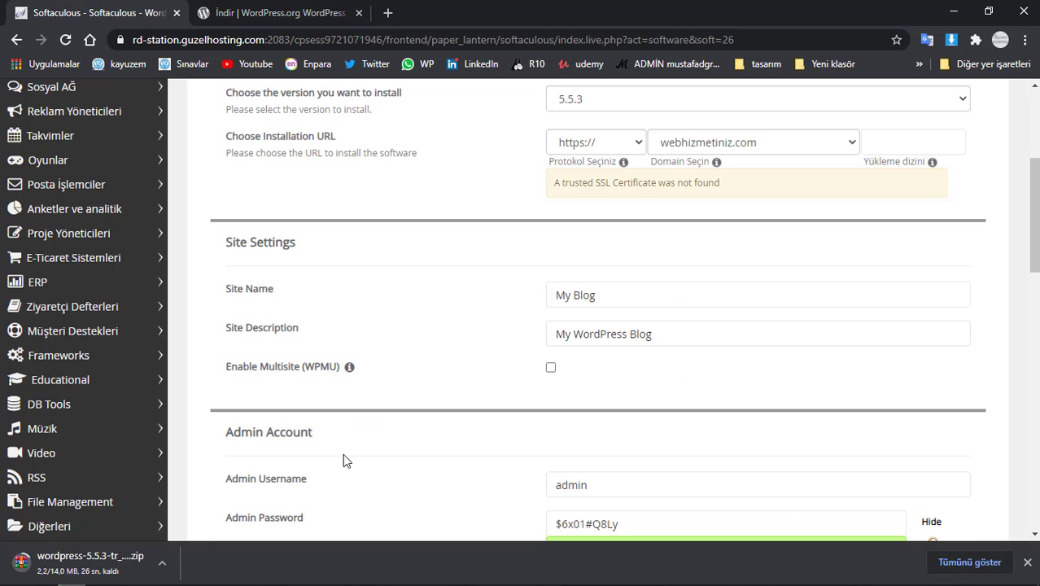
scroll(325, 212, "up", 3)
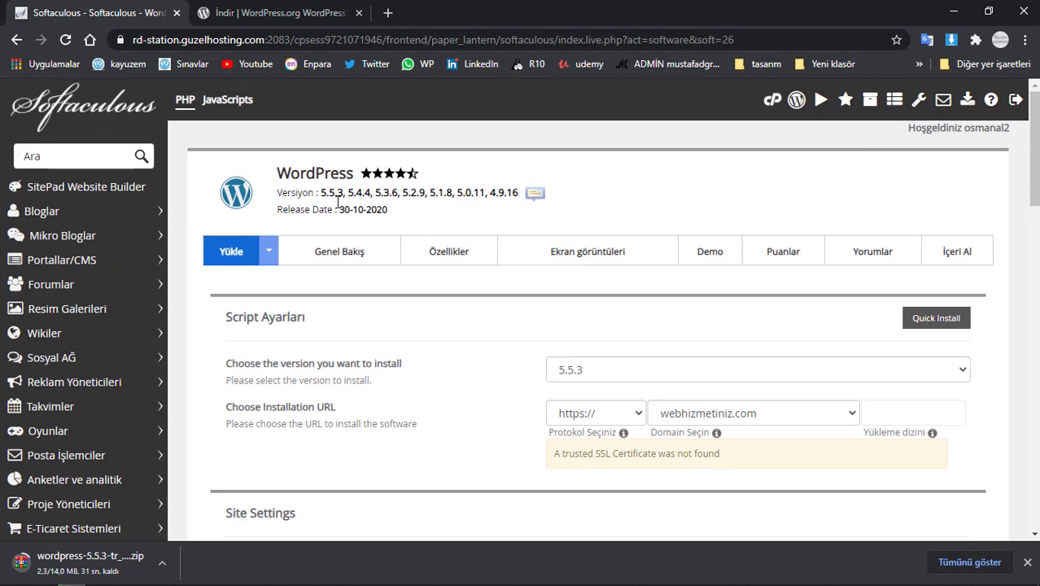
left_click(772, 100)
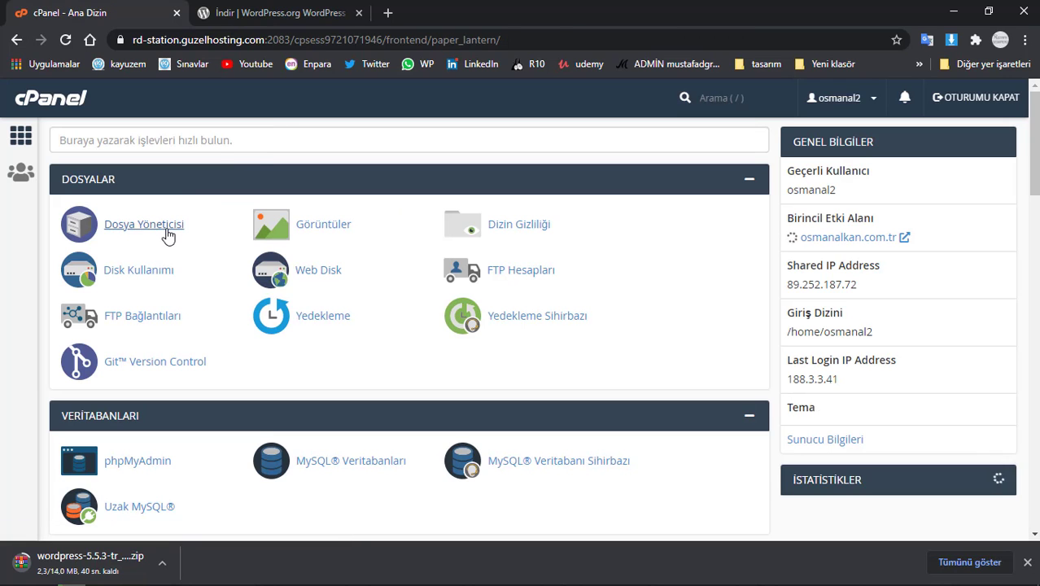
left_click(167, 229)
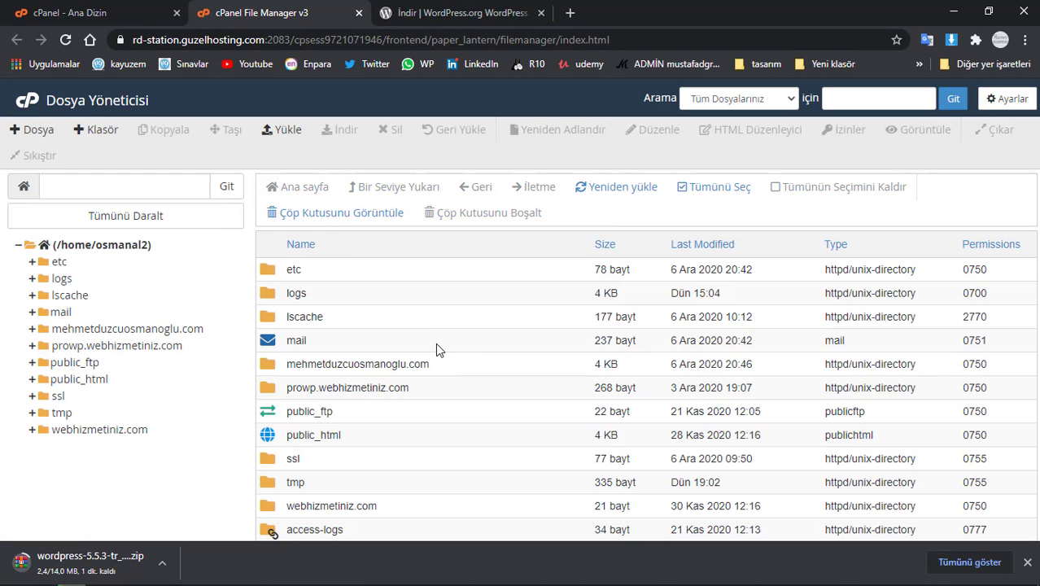
double_click(411, 506)
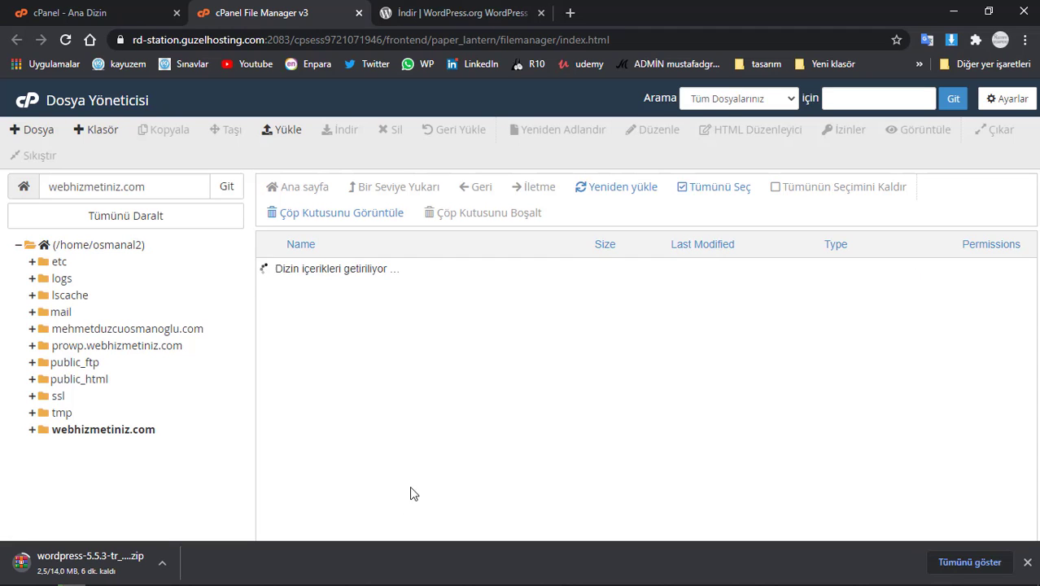
- Permanently delete the cgi-bin folder
left_click(368, 272)
key("Delete")
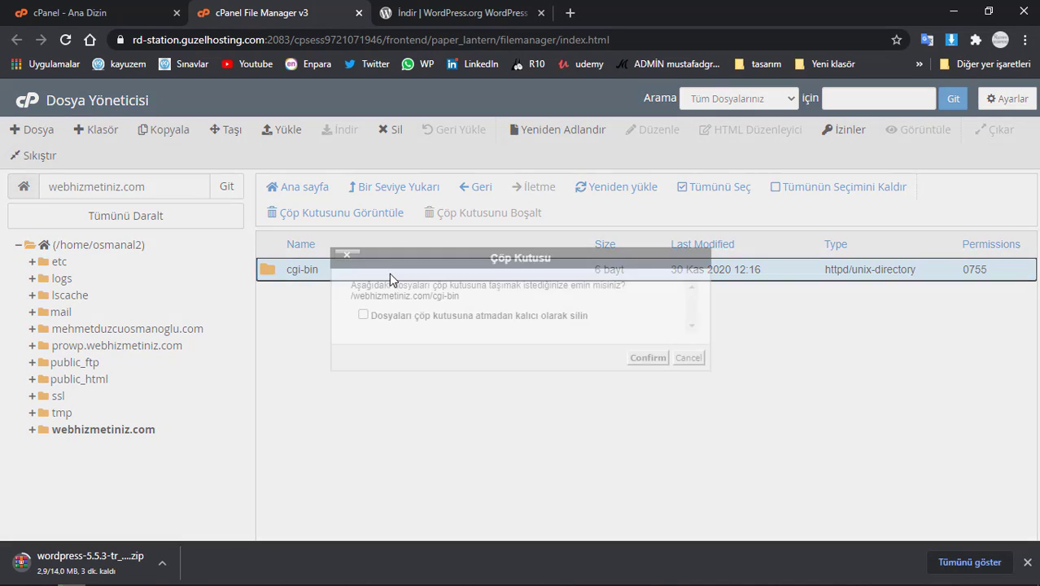
left_click(540, 317)
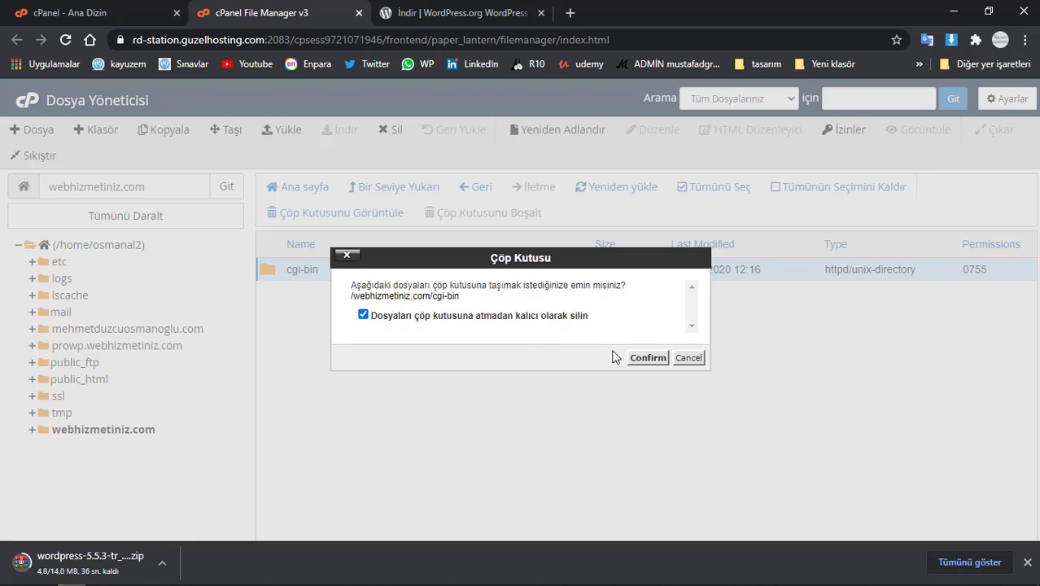
left_click(631, 356)
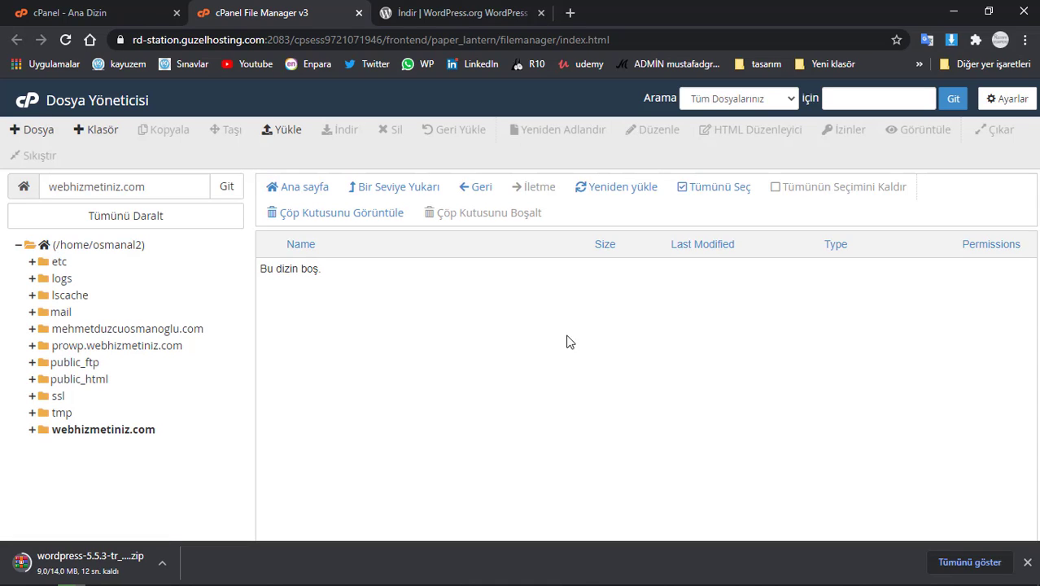
left_click(950, 561)
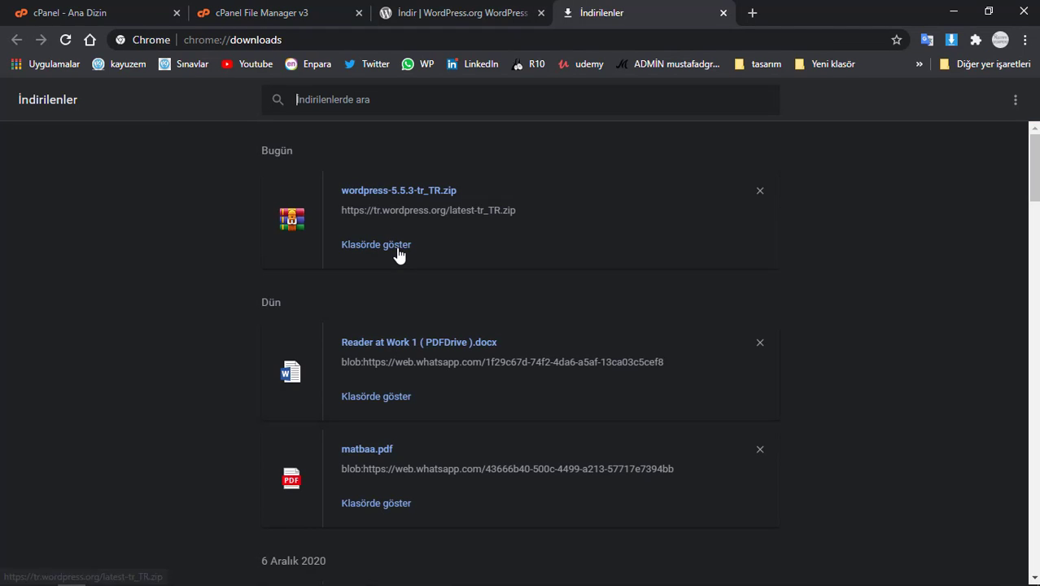
left_click(399, 254)
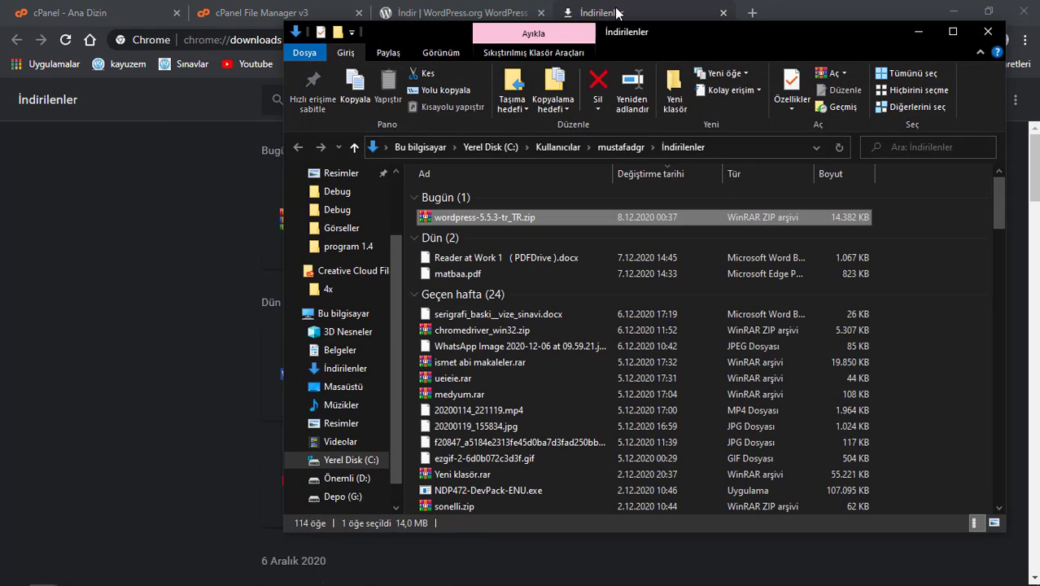
key("alt+F4")
key("ctrl+w")
key("ctrl+w")
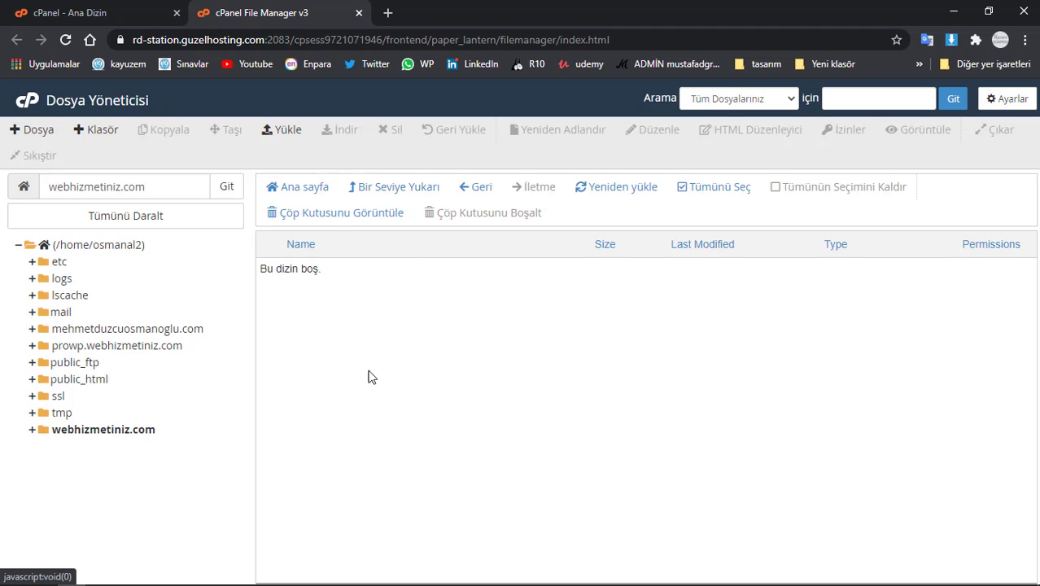
- Upload wordpress-5.5.3-tr_TR.zip from the Downloads folder into webhizmetiniz.com
left_click(283, 134)
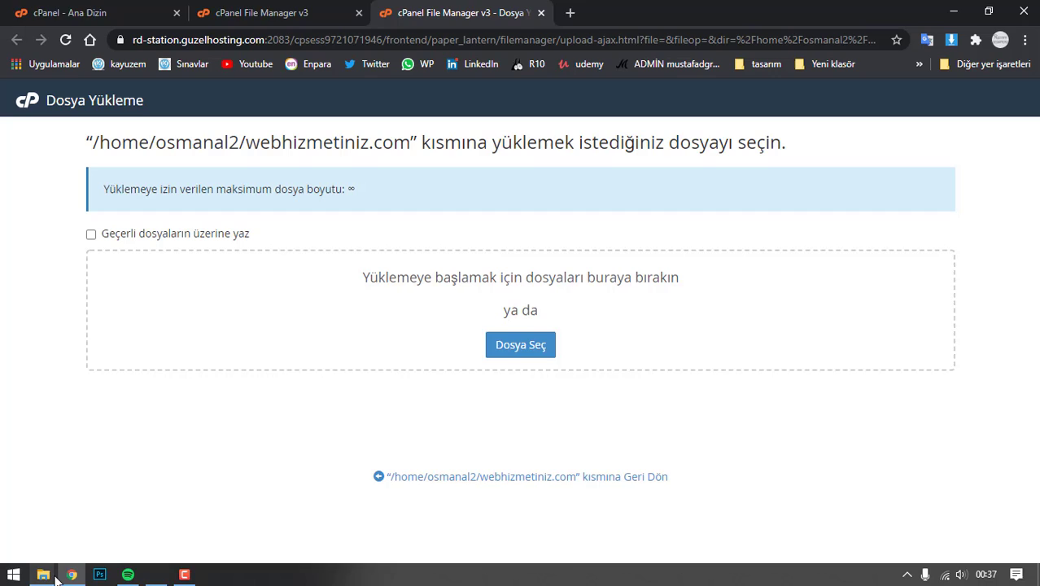
mouse_move(43, 574)
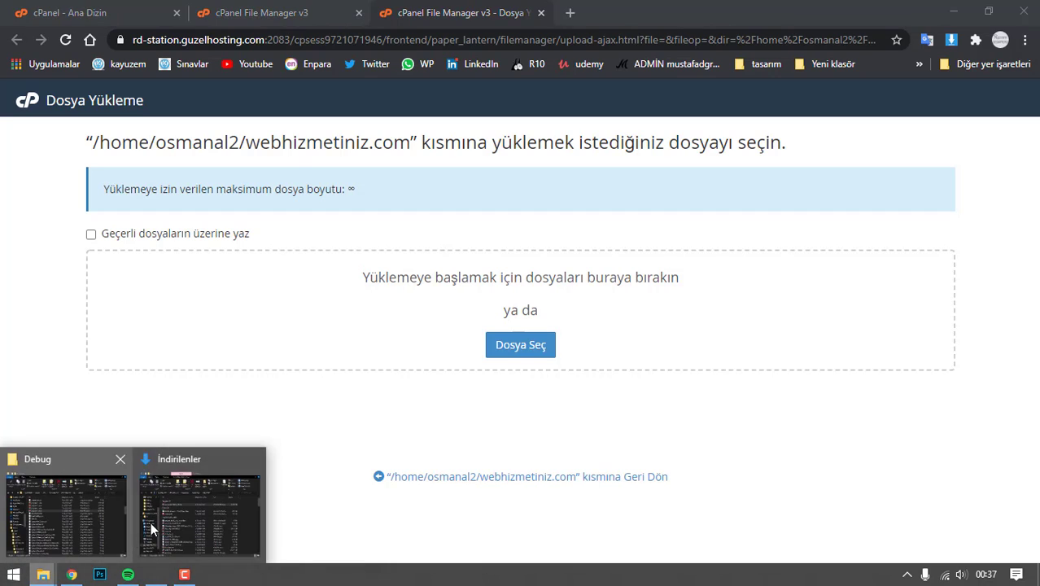
left_click(186, 512)
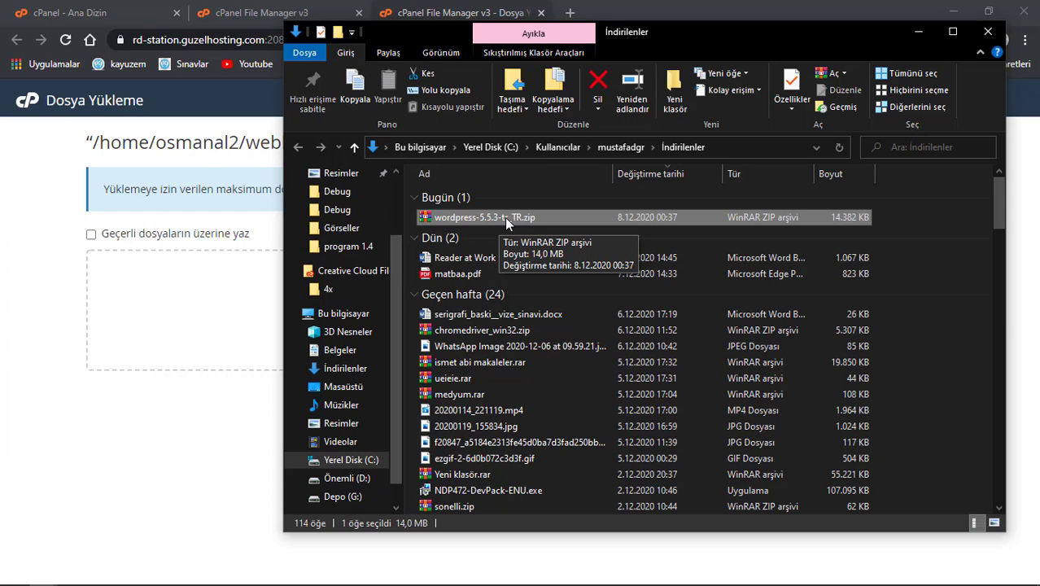
left_click_drag(488, 217, 215, 302)
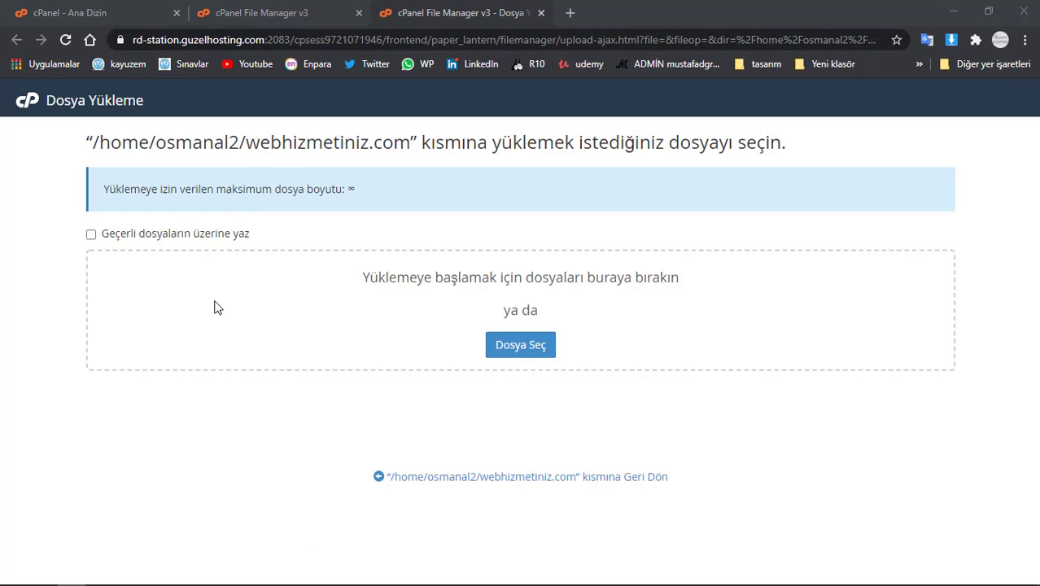
left_click(501, 345)
left_click(65, 136)
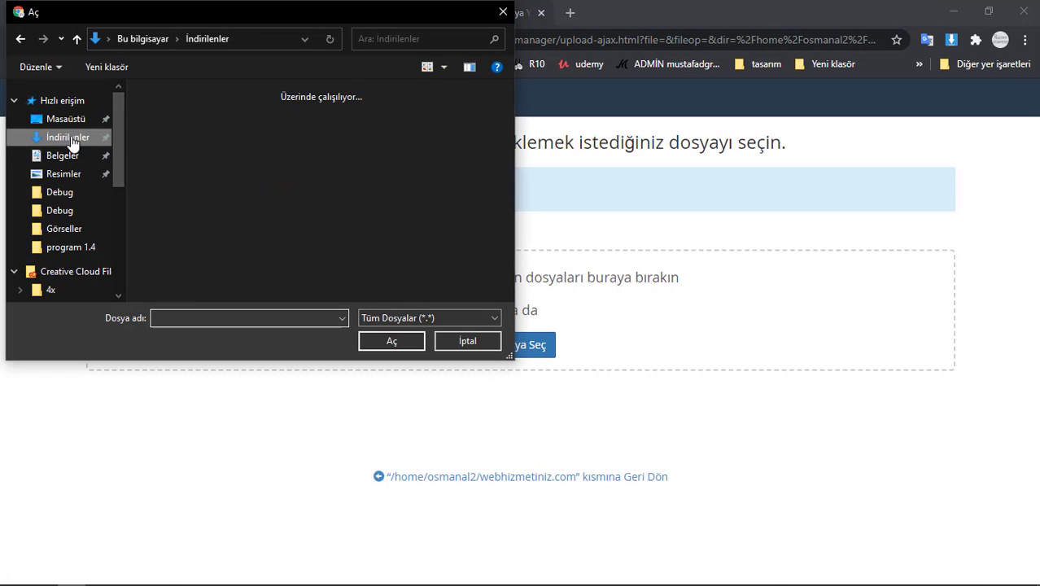
left_click(159, 130)
left_click(392, 340)
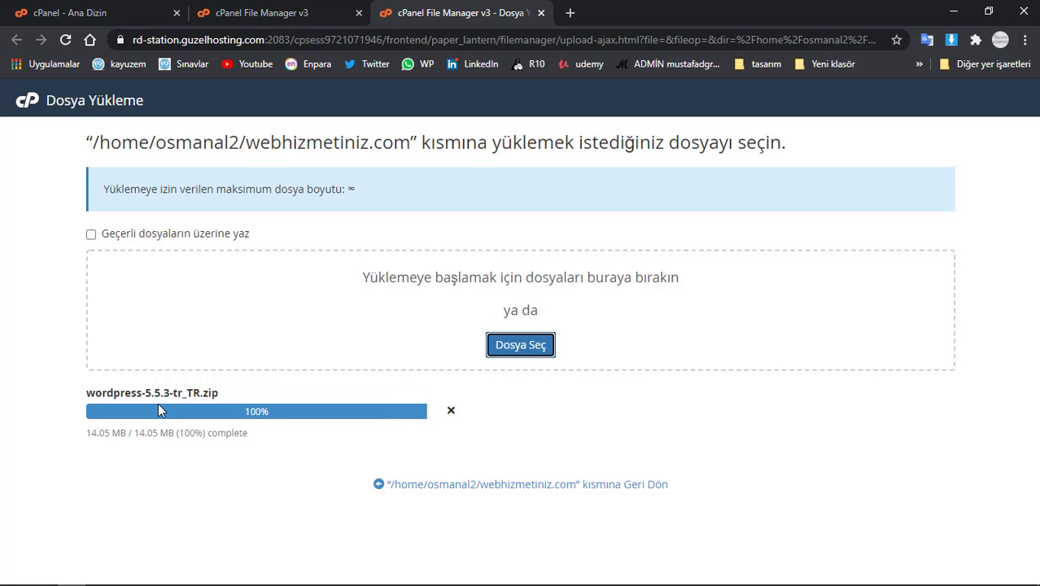
- Extract the WordPress zip into webhizmetiniz.com and open the resulting wordpress folder
left_click(424, 484)
left_click(412, 281)
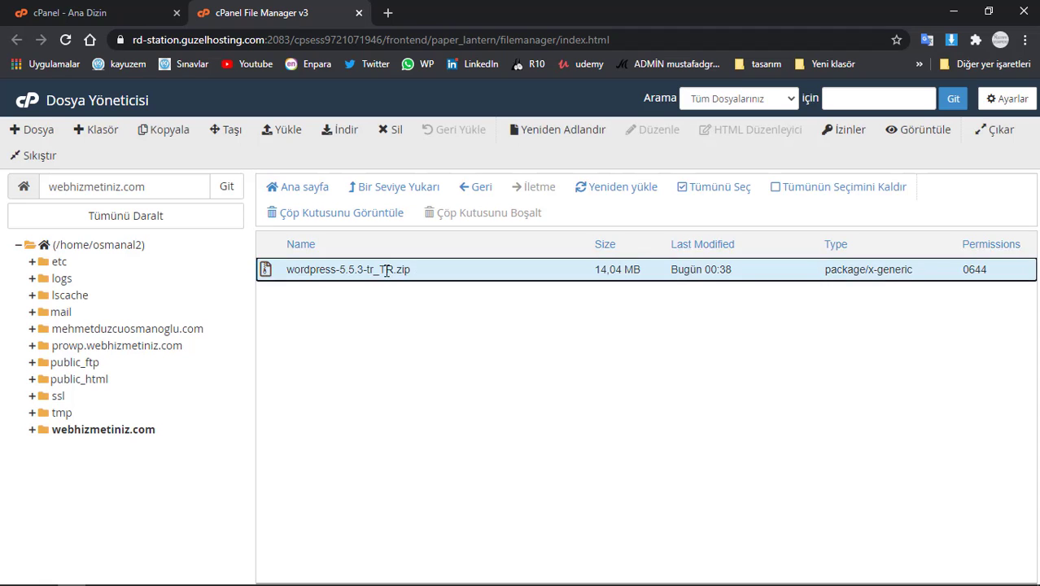
right_click(387, 274)
left_click(404, 439)
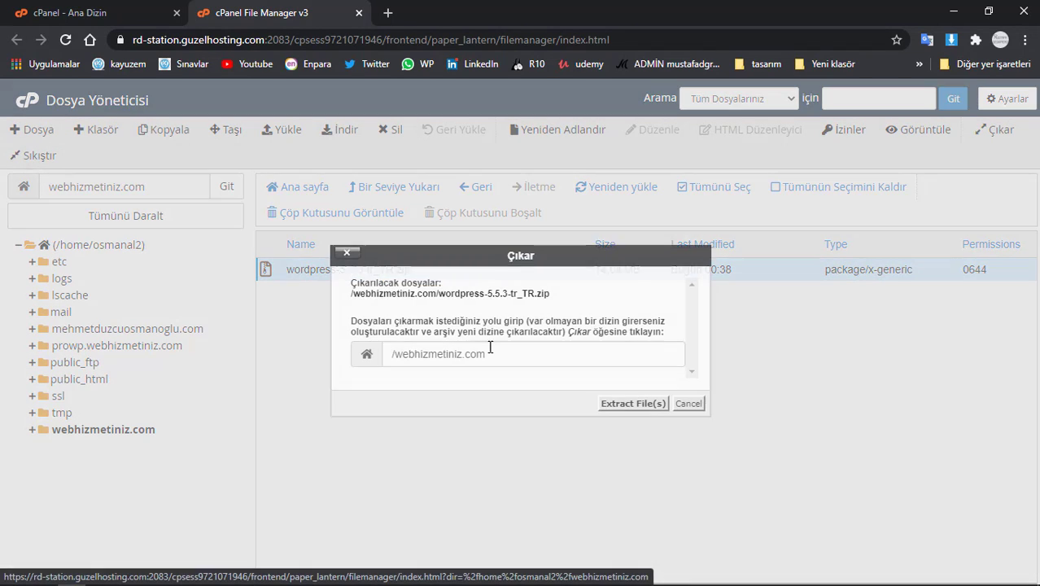
left_click(612, 402)
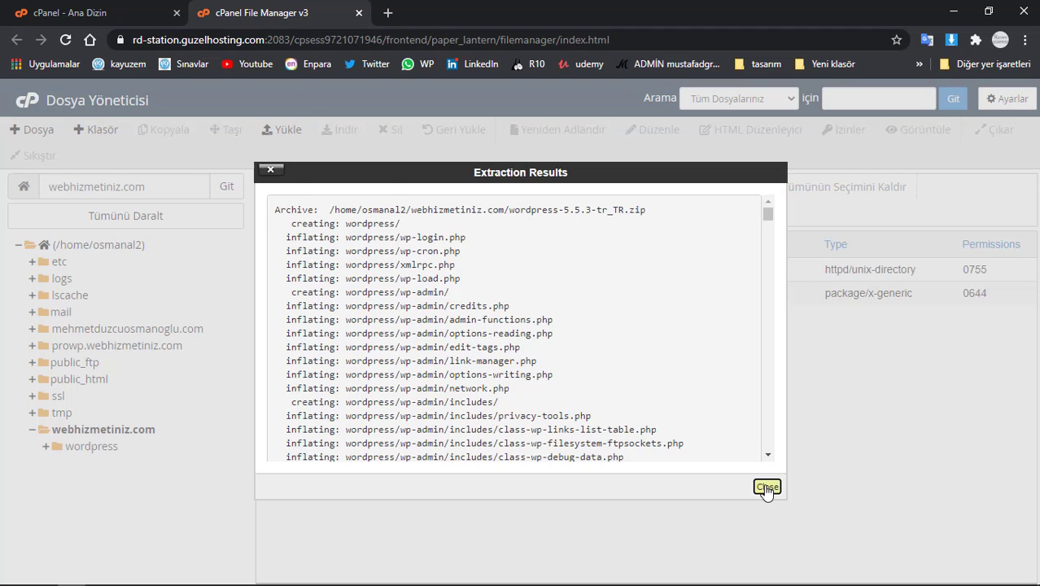
left_click(766, 487)
left_click(377, 273)
double_click(362, 269)
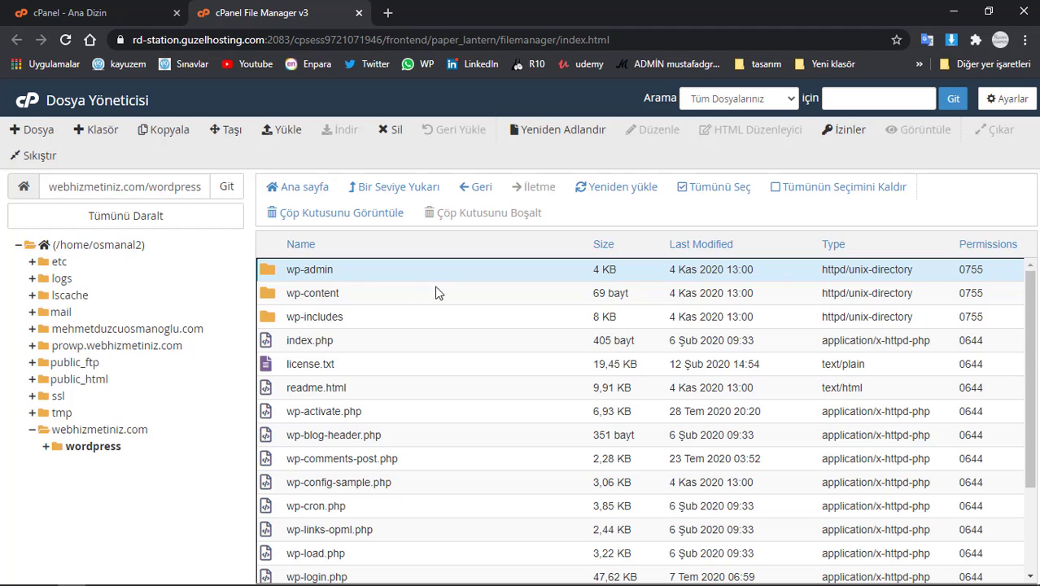
- Select every file in the wordpress folder and move them up into webhizmetiniz.com
scroll(436, 342, "down", 3)
left_click(398, 571, "shift")
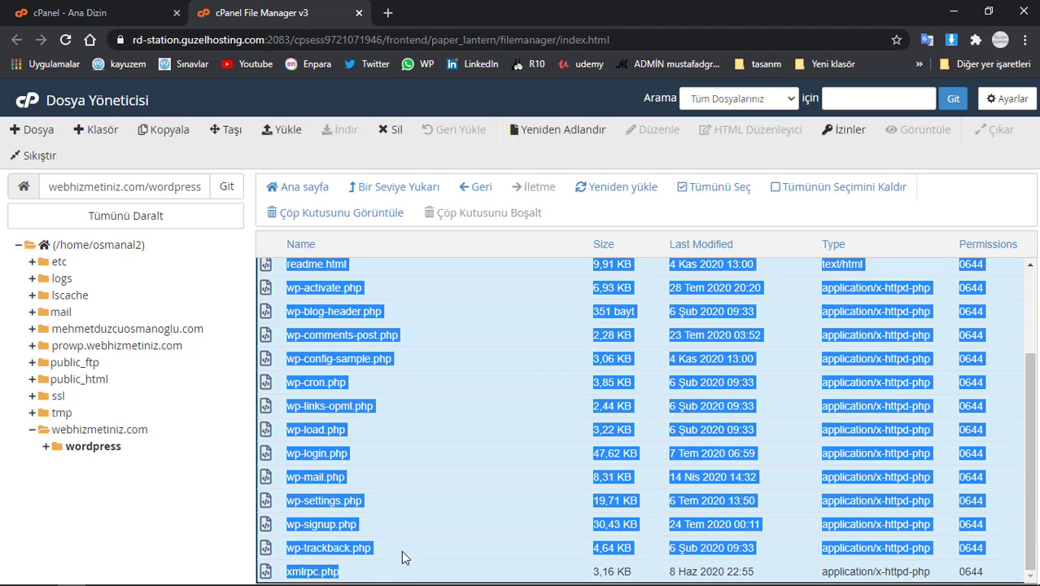
scroll(516, 464, "up", 3)
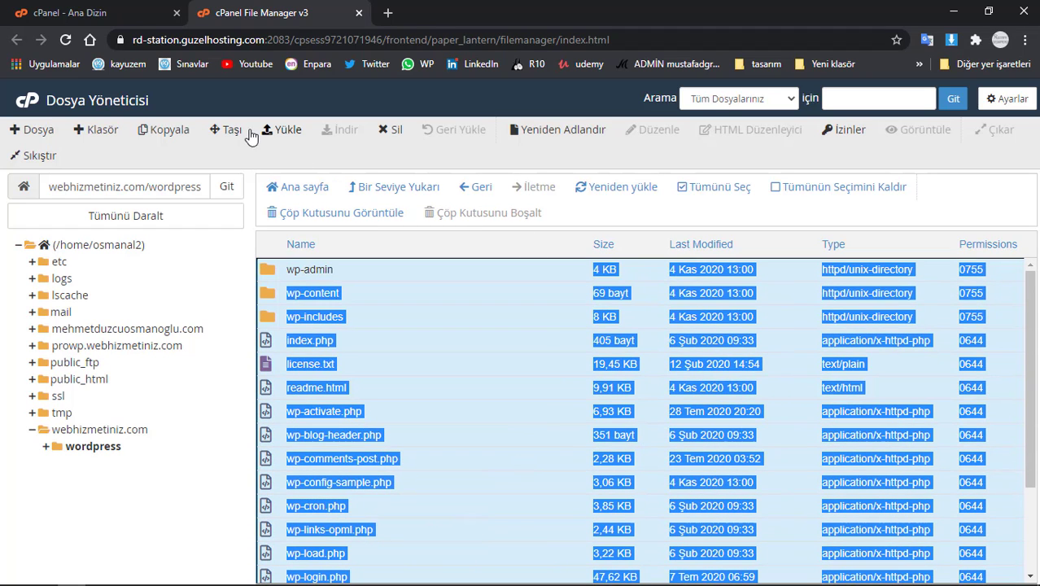
left_click(229, 129)
left_click_drag(540, 399, 493, 397)
key("BackSpace")
left_click(628, 447)
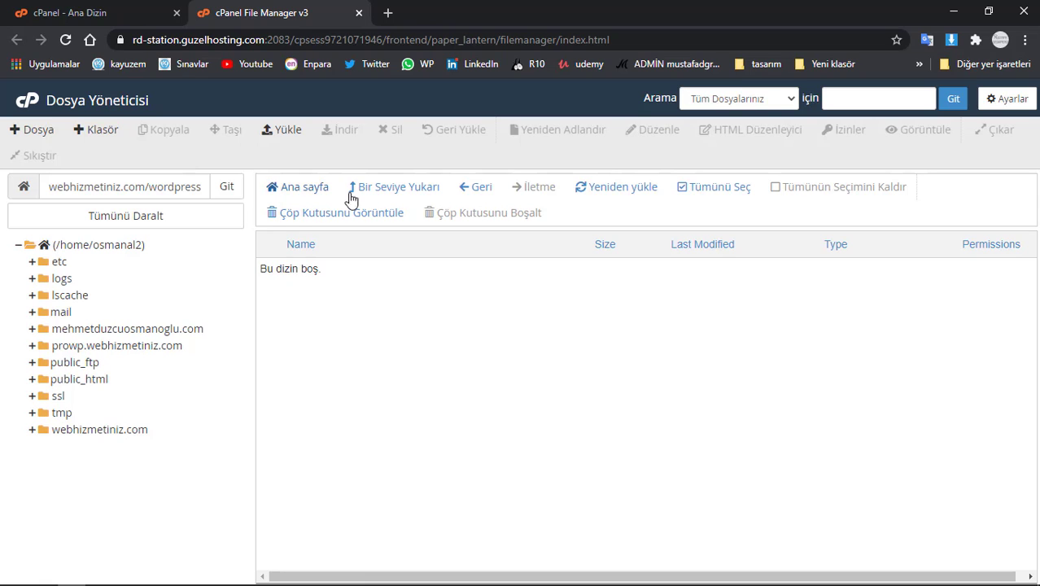
left_click(376, 188)
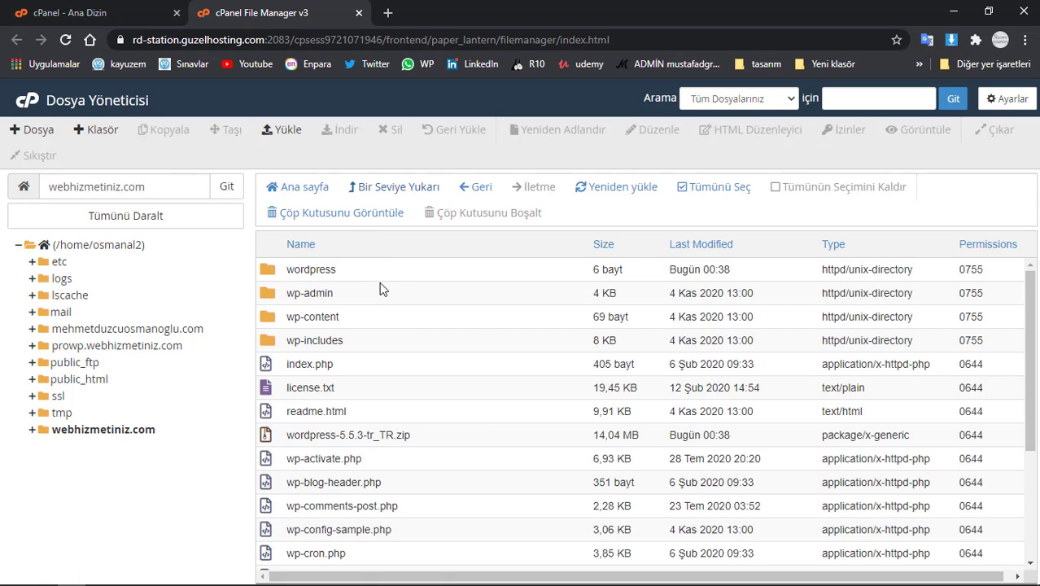
- Delete the empty wordpress folder
left_click(378, 271)
key("Delete")
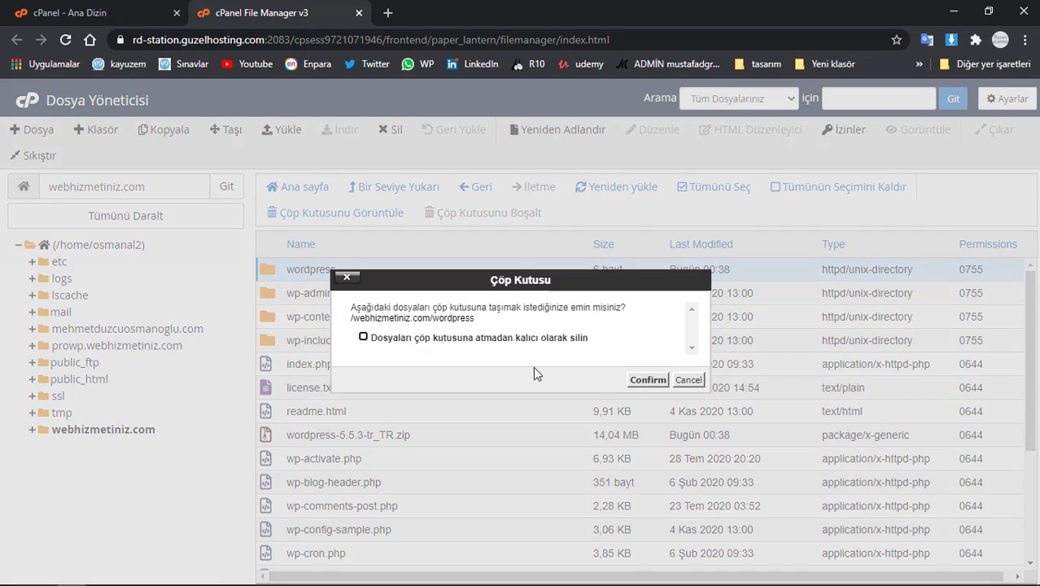
key("Return")
- Permanently delete the WordPress zip file
right_click(431, 411)
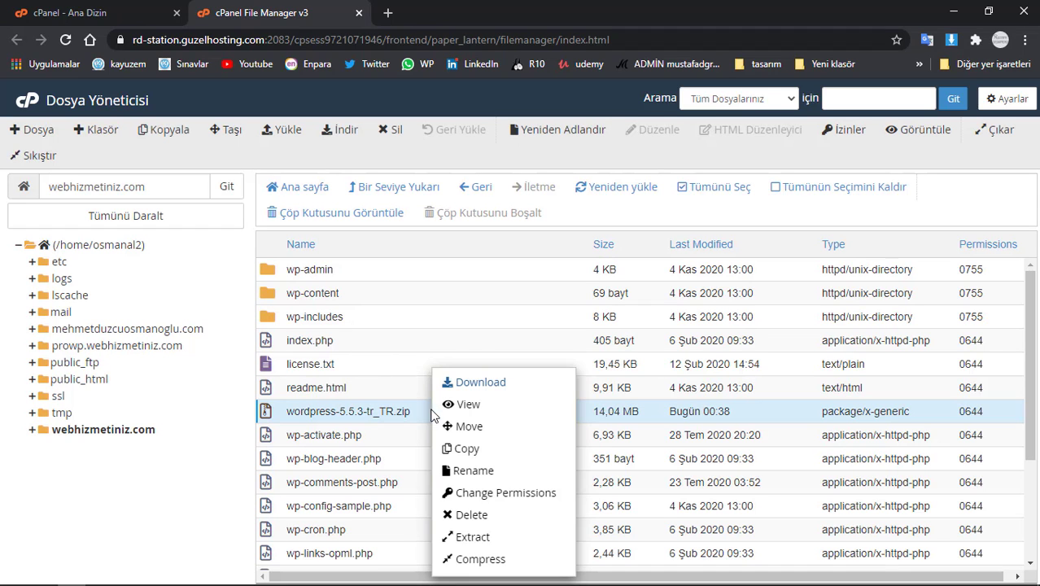
left_click(470, 515)
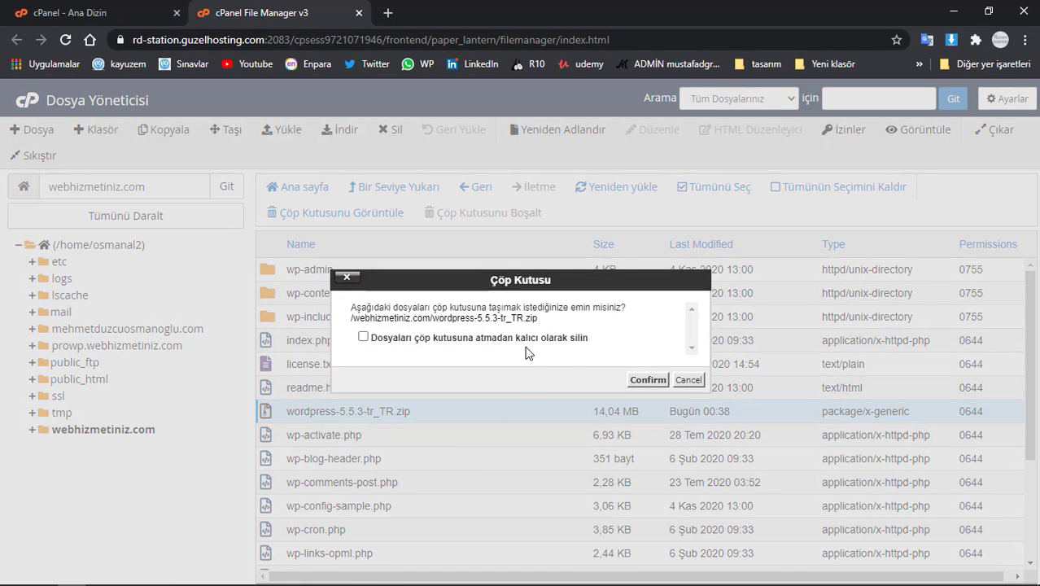
left_click(527, 341)
left_click(647, 380)
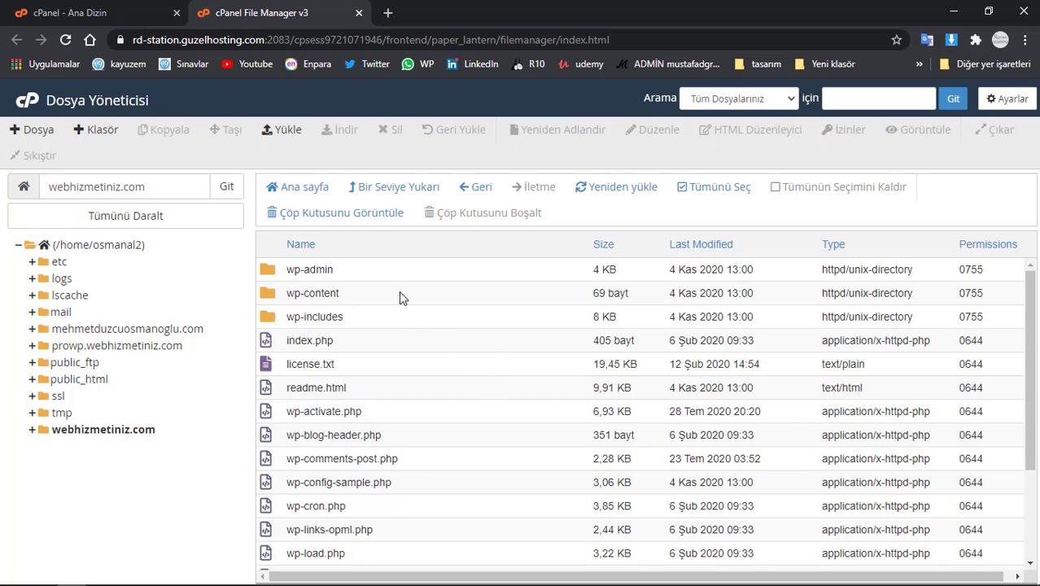
scroll(399, 393, "down", 2)
scroll(395, 415, "up", 2)
- Load webhizmetiniz.com in a new tab and proceed past the certificate warning
left_click(387, 12)
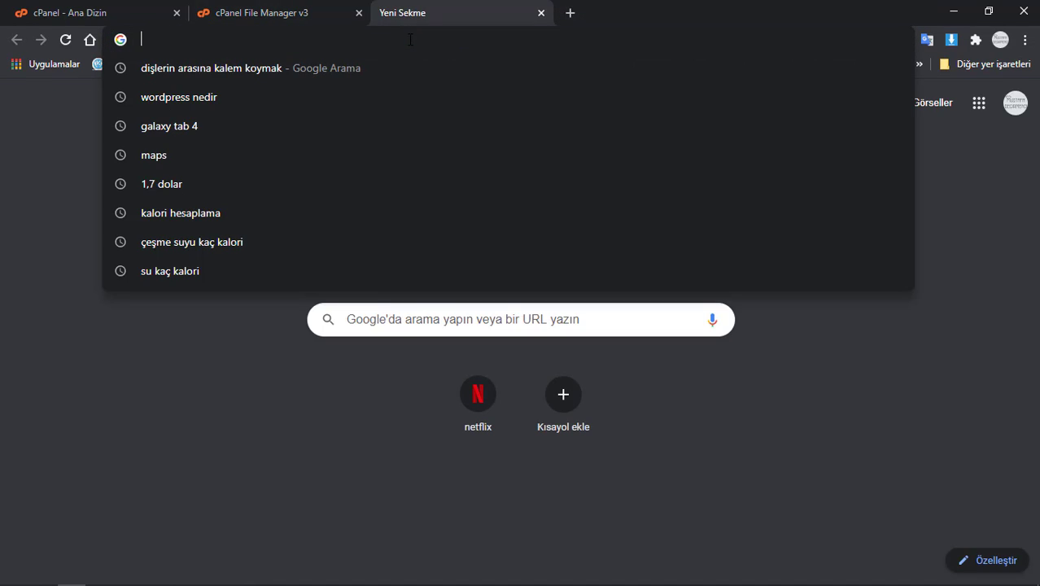
type("webhizmetiniz.com")
key("Return")
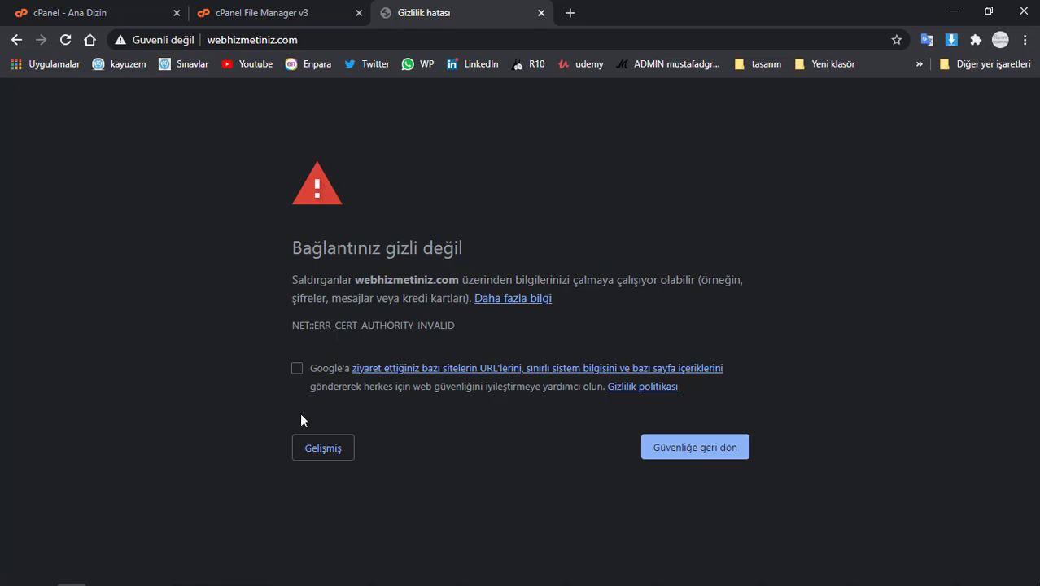
left_click(303, 448)
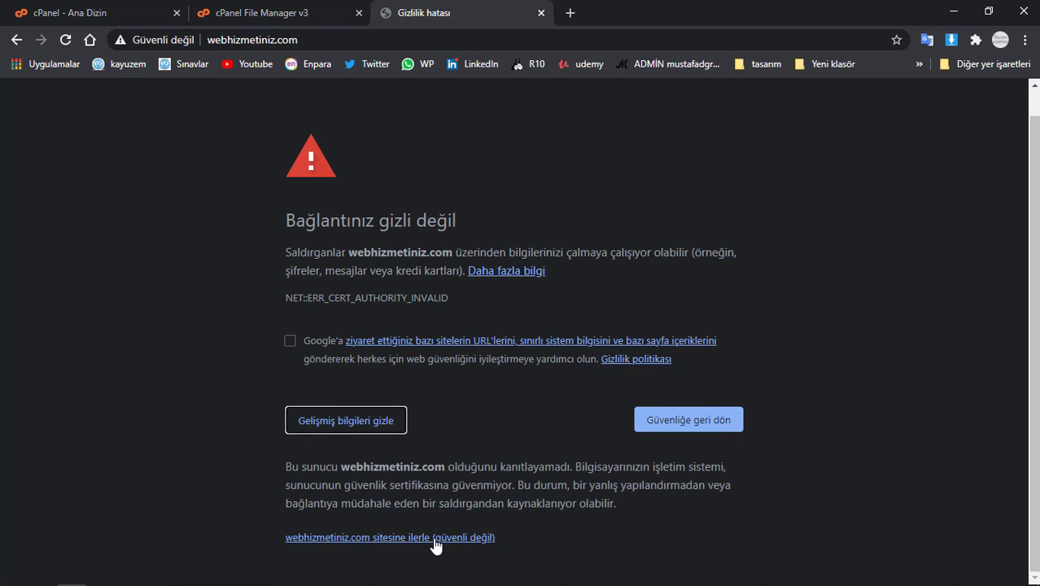
left_click(436, 538)
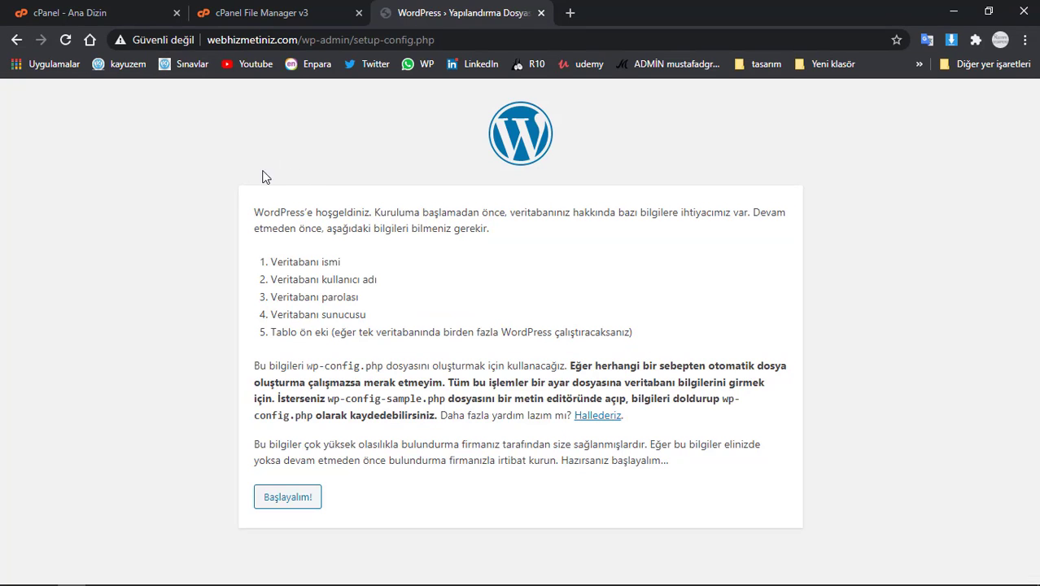
- Start the WordPress configuration with Başlayalım! to reach the database connection form
left_click_drag(259, 206, 597, 440)
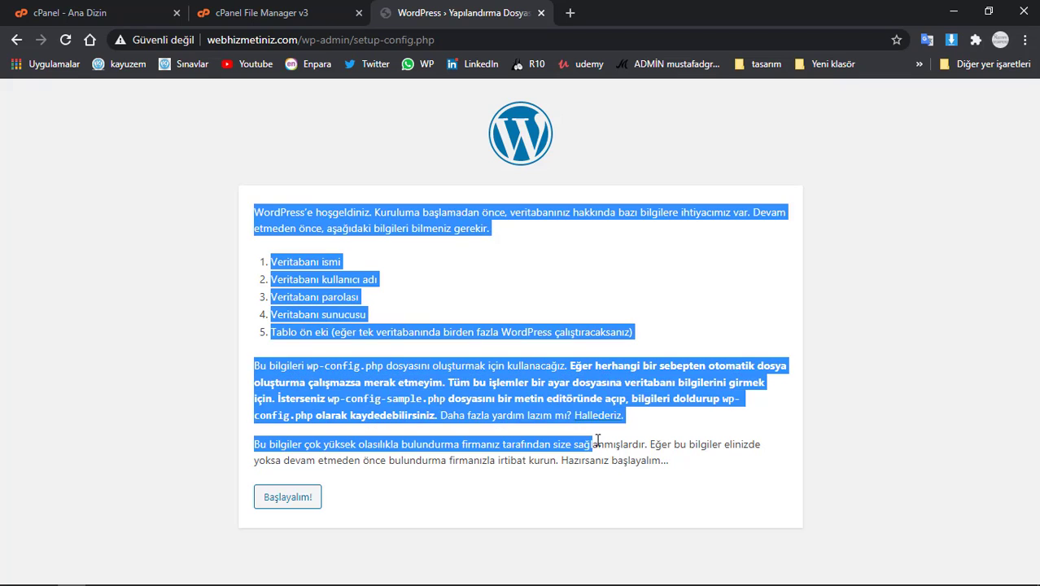
left_click(442, 370)
left_click(293, 501)
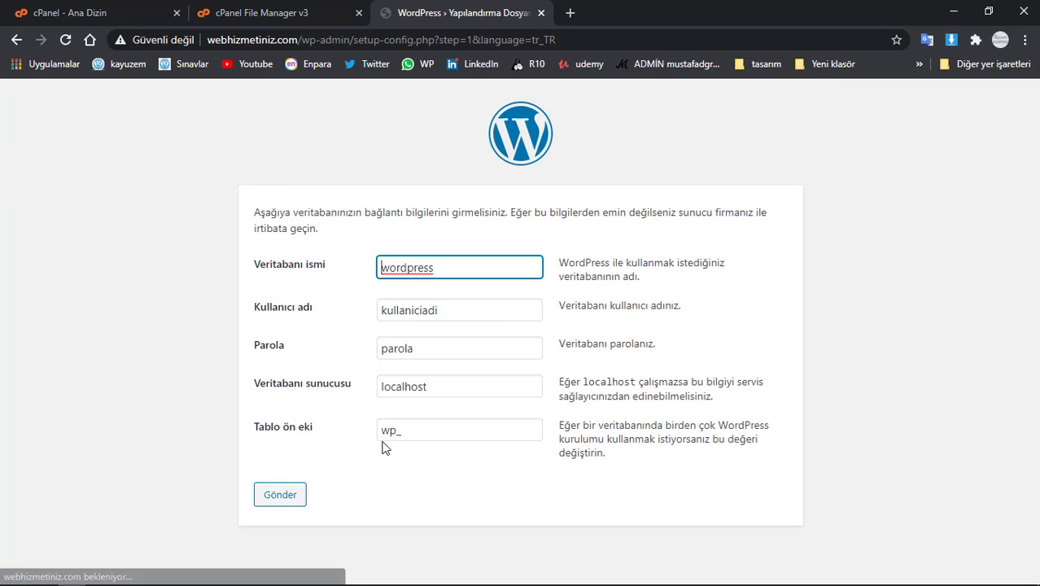
- Review the default database name, user, password and host entries, then go to cPanel home
double_click(417, 271)
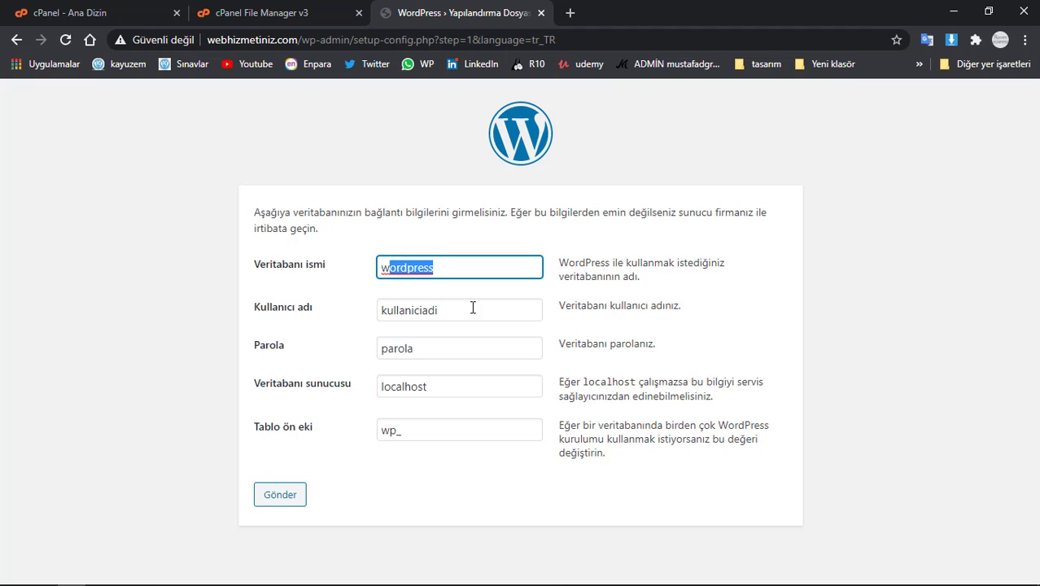
double_click(479, 310)
double_click(471, 350)
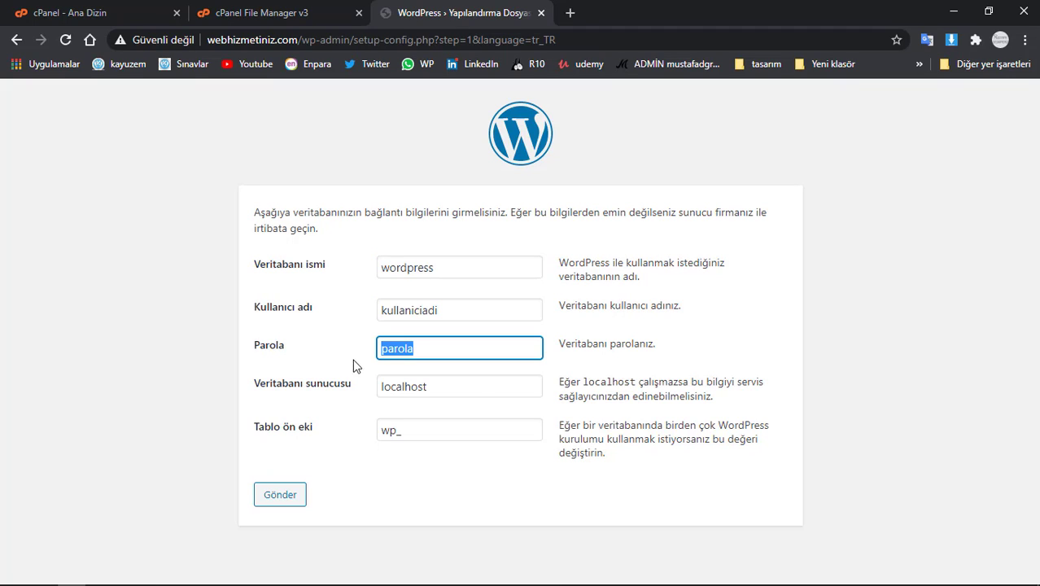
double_click(452, 387)
left_click(452, 488)
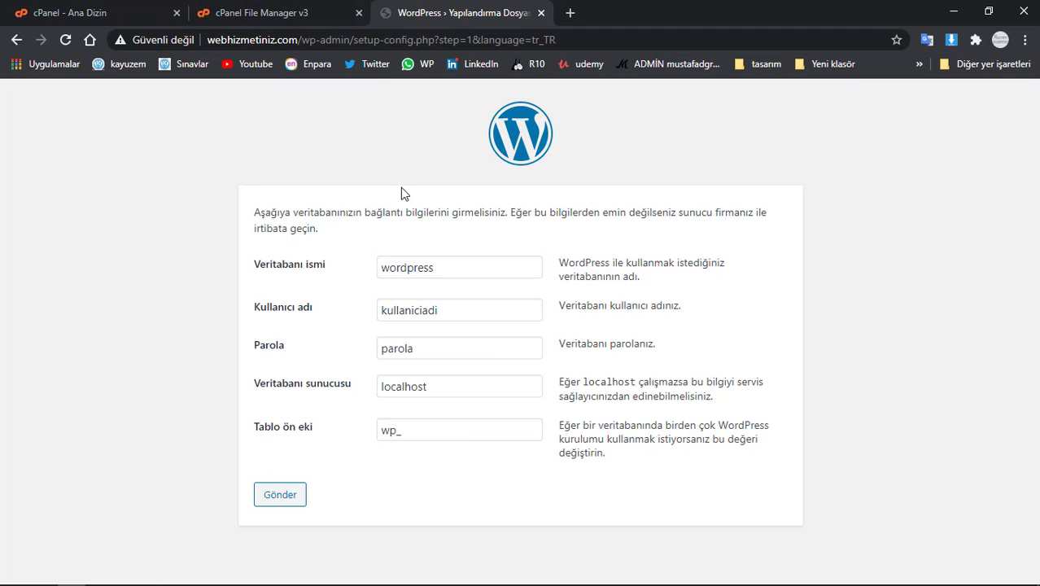
left_click(297, 9)
left_click(156, 10)
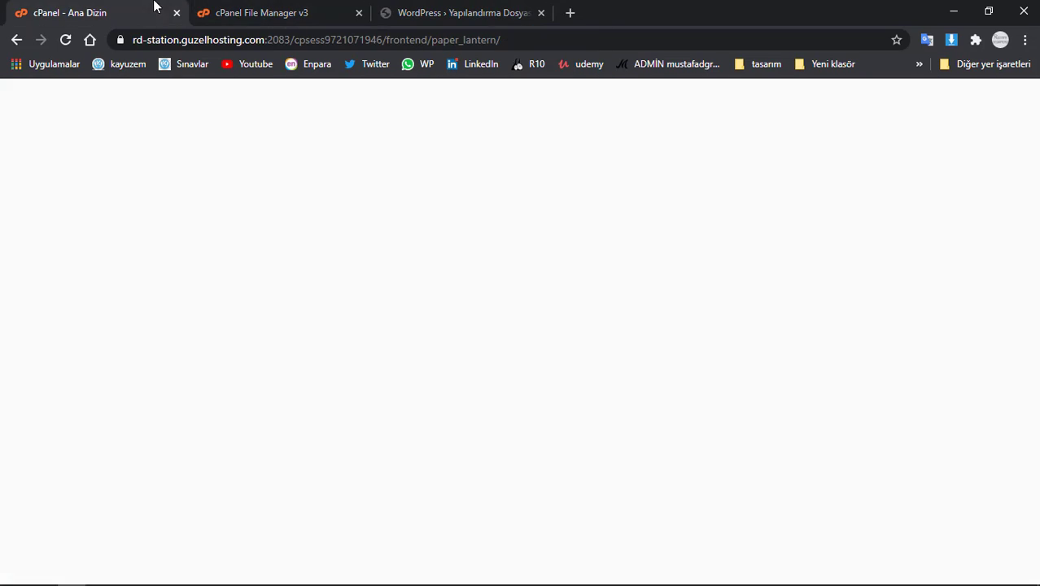
- Open the MySQL Veritabanı Sihirbazı from the cPanel home page
left_click(420, 6)
left_click(78, 11)
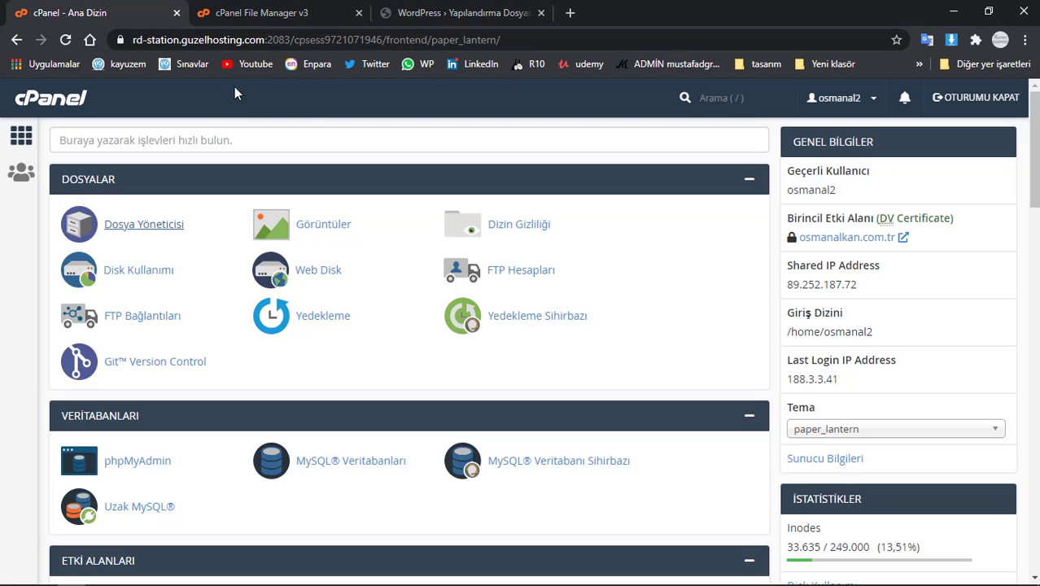
left_click(504, 468)
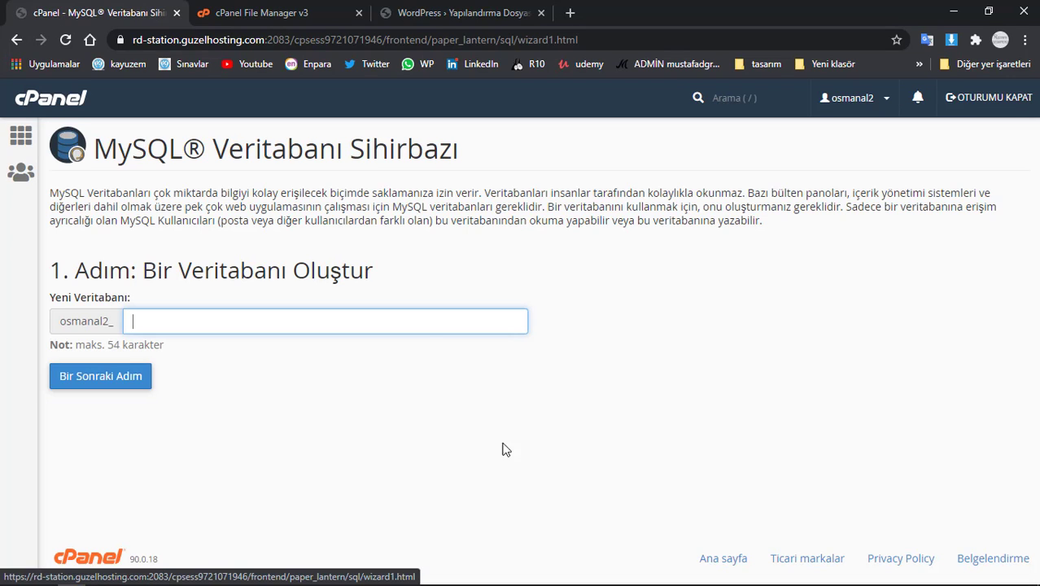
left_click(20, 43)
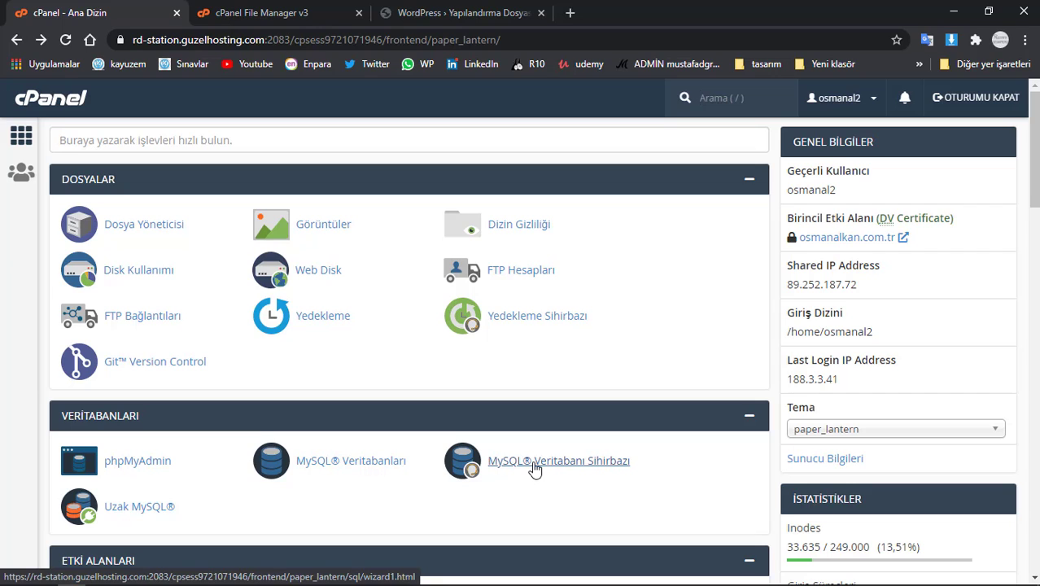
left_click(555, 466)
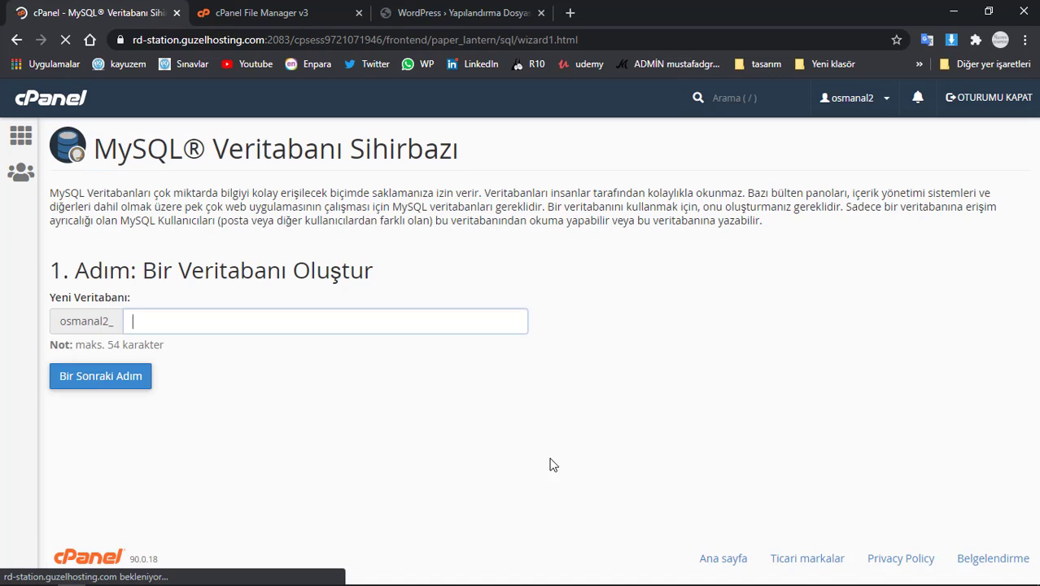
- Create the database webhizmetiniz (osmanal2_webhizmetiniz)
left_click(151, 319)
left_click(75, 324)
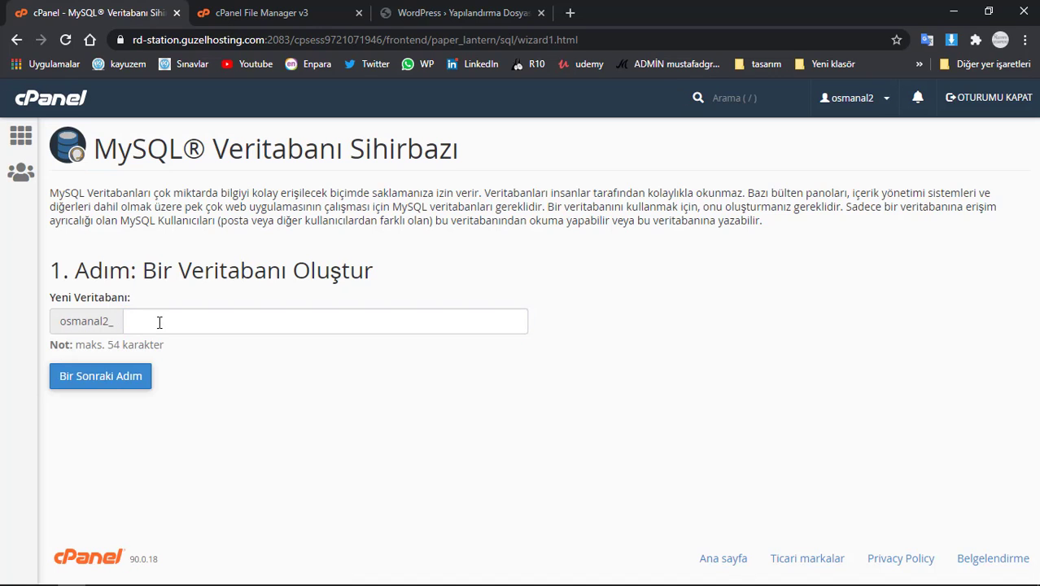
left_click(165, 319)
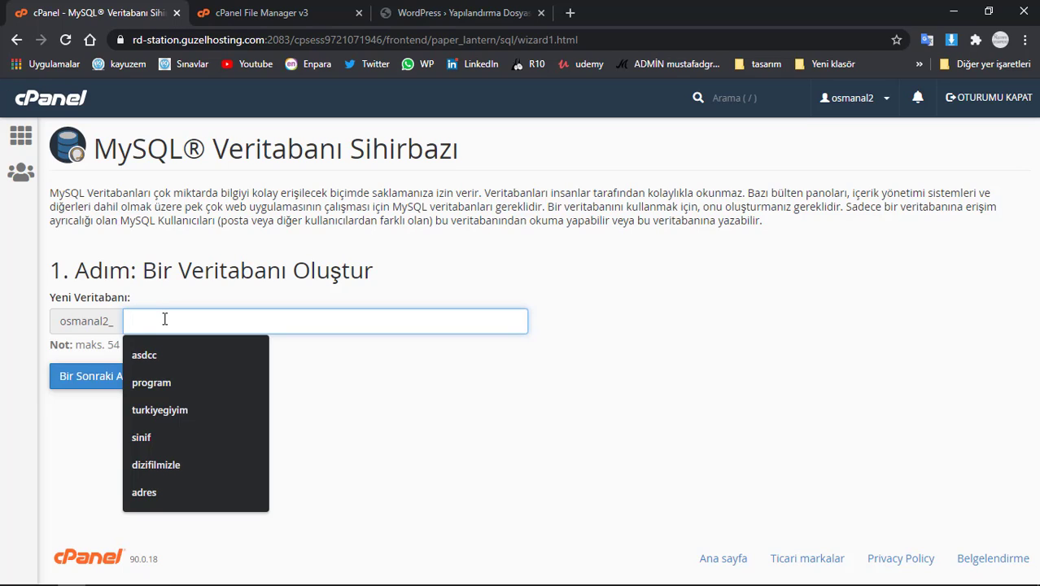
type("webhizmetiniz")
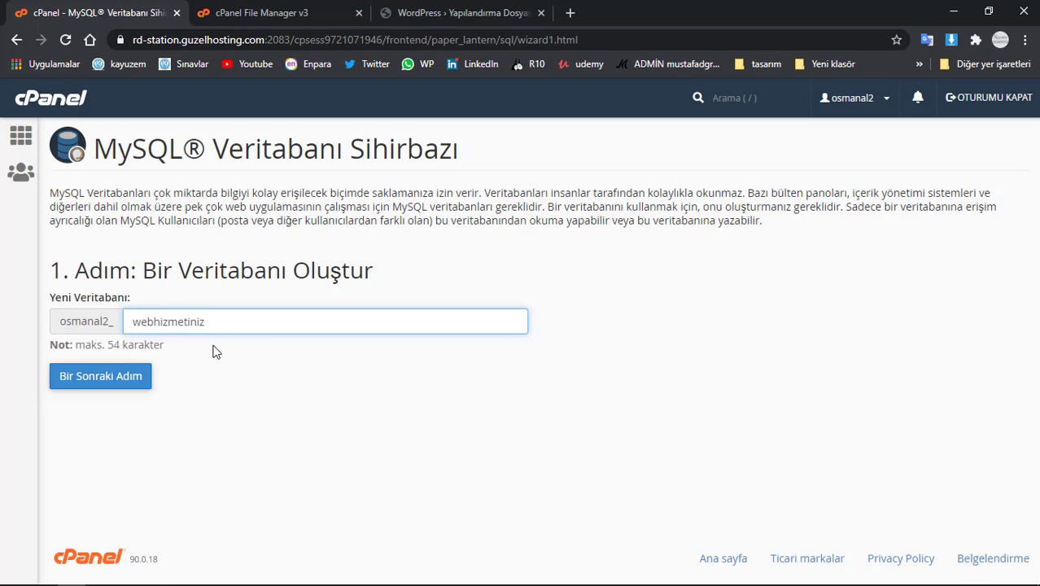
left_click_drag(221, 323, 98, 322)
key("ctrl+c")
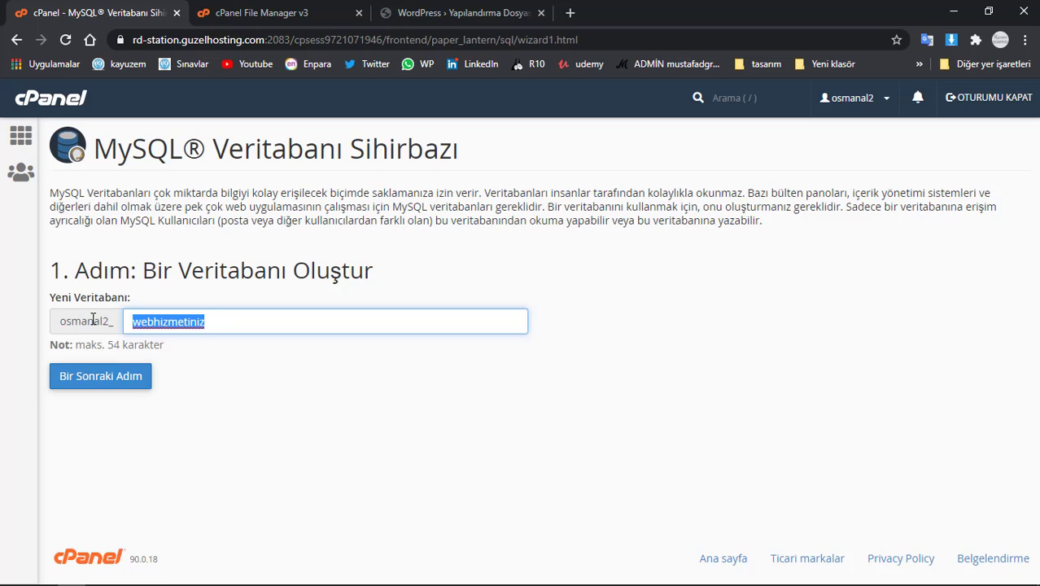
left_click(132, 379)
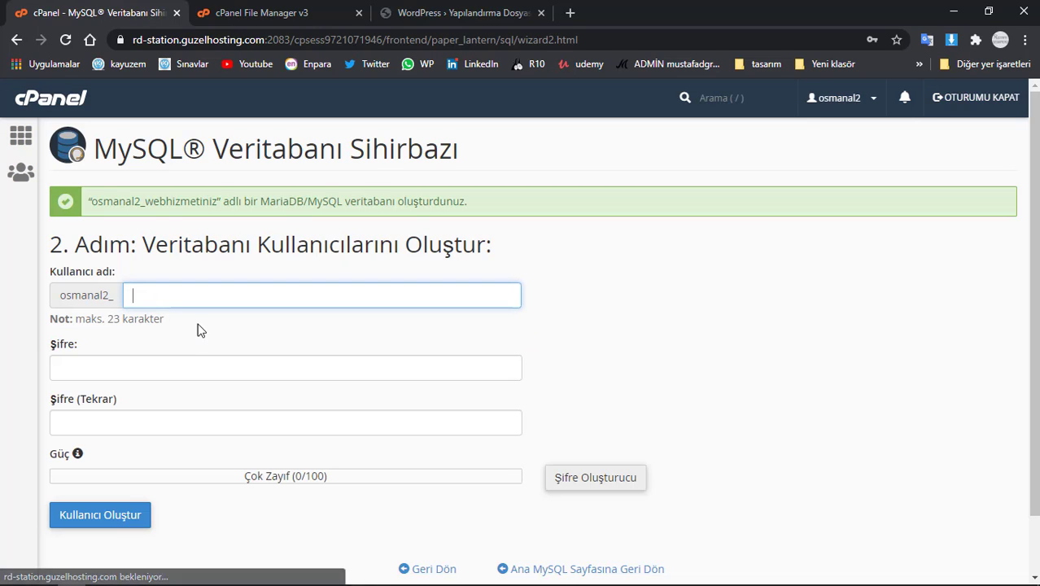
- Create a database user named webhizmetiniz with a strong password
left_click(199, 296)
key("ctrl+v")
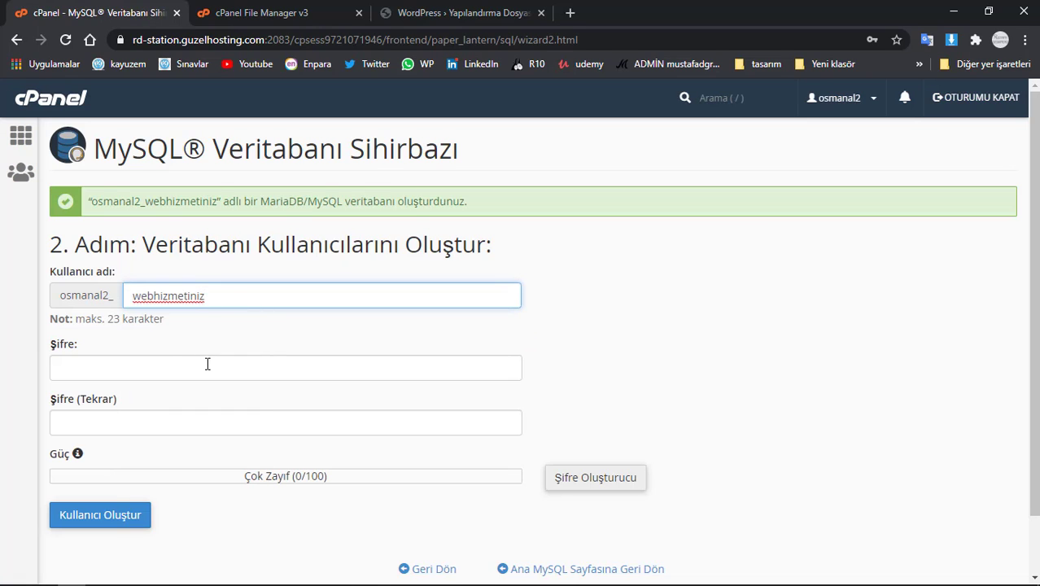
left_click(200, 370)
key("ctrl+v")
key("Tab")
key("ctrl+v")
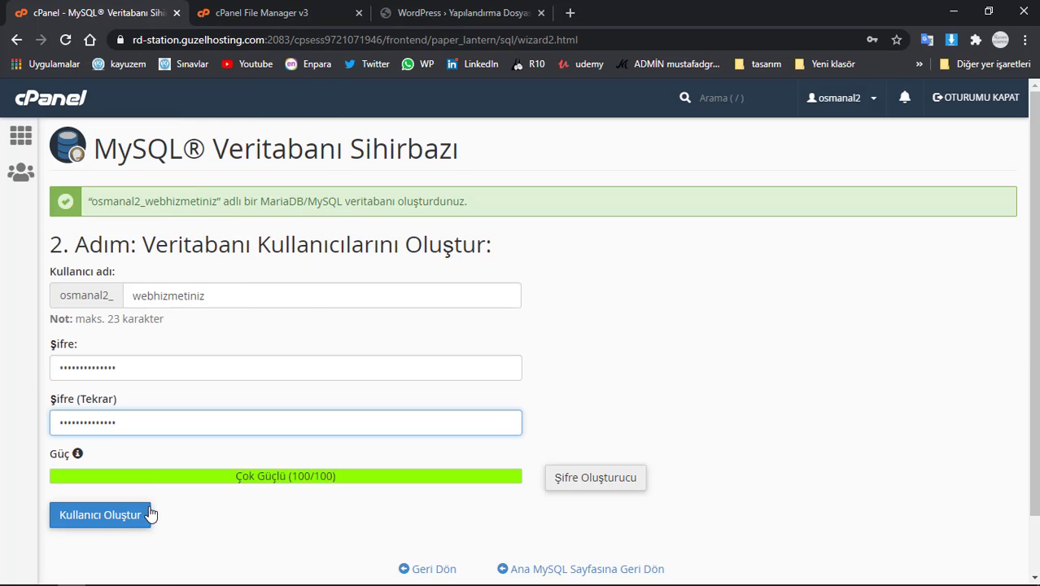
left_click(124, 518)
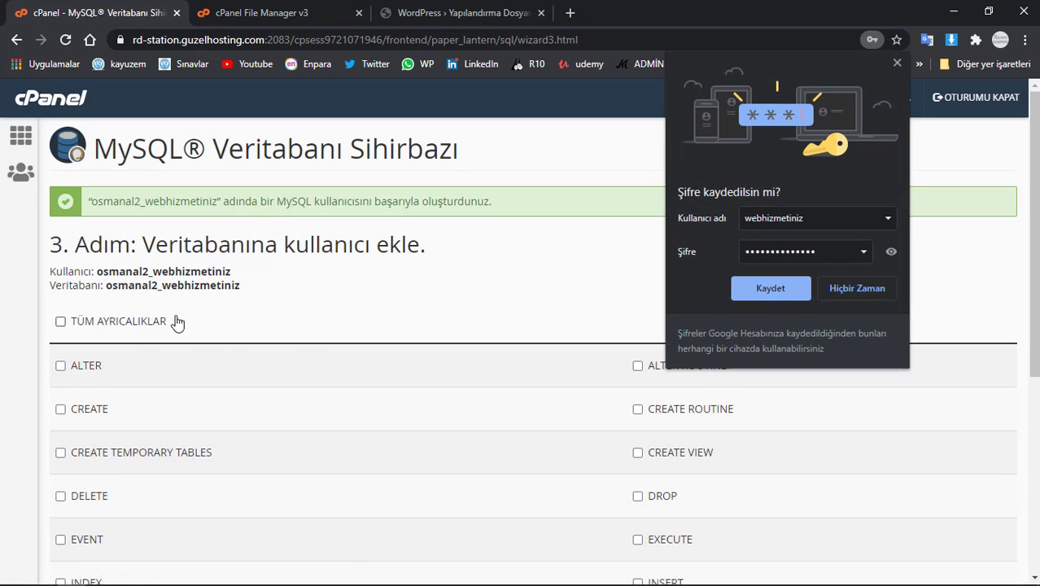
left_click(877, 293)
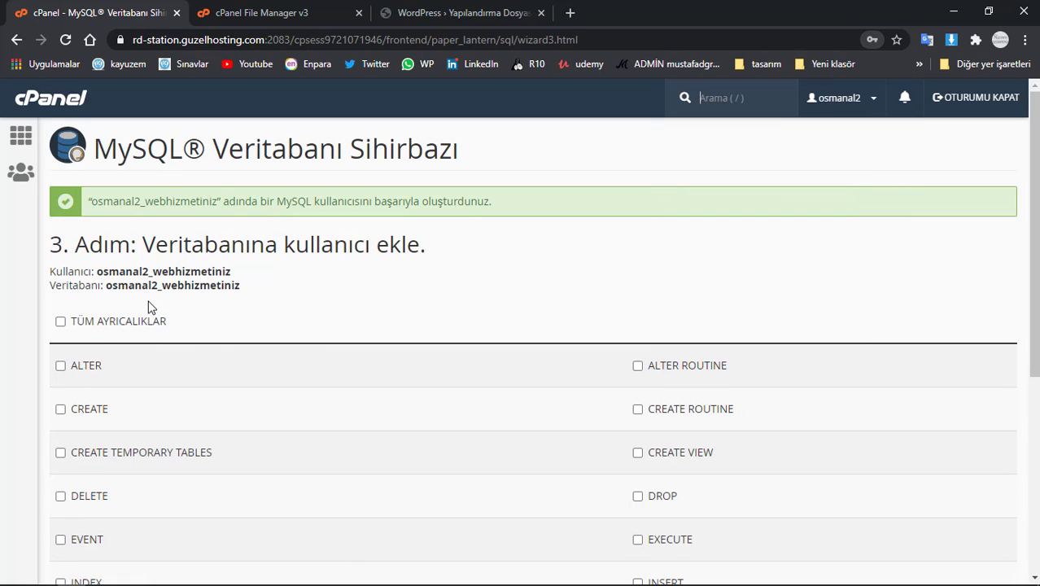
- Grant the user TÜM AYRICALIKLAR on the database, then return to the WordPress setup tab
left_click(84, 326)
scroll(258, 311, "down", 4)
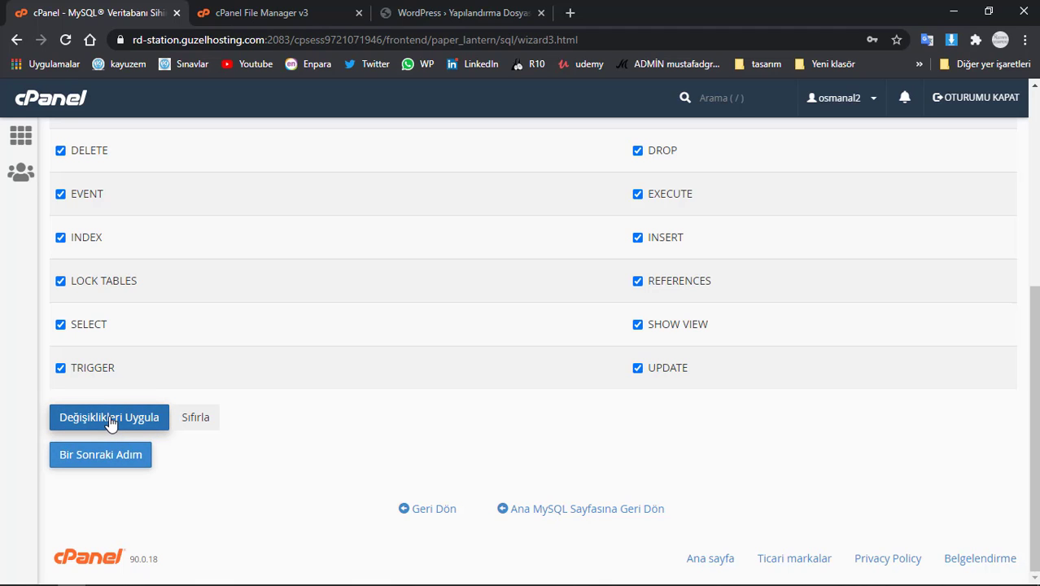
left_click(111, 423)
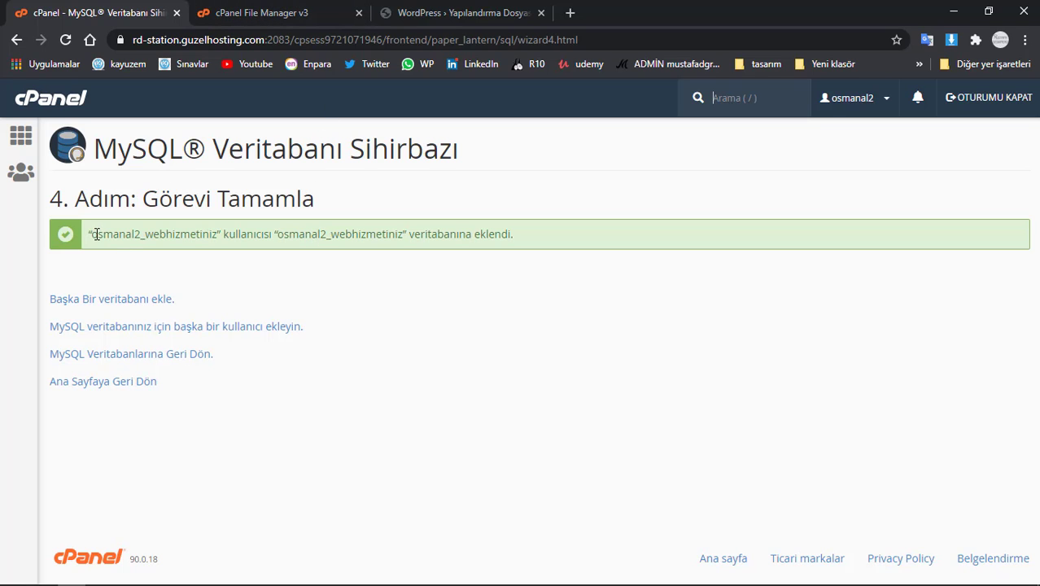
left_click_drag(95, 234, 216, 235)
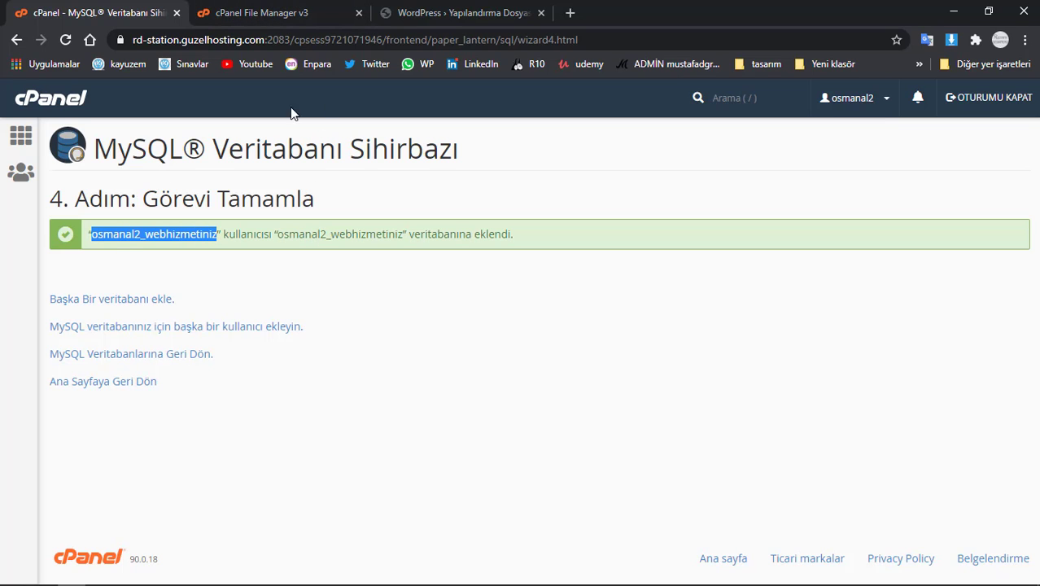
left_click(285, 13)
left_click(453, 13)
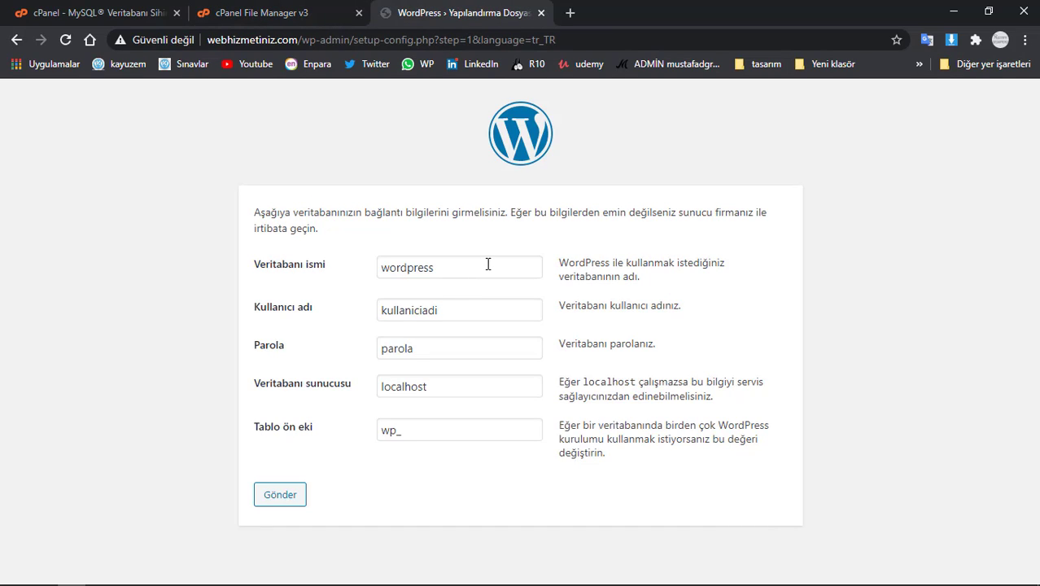
- Enter osmanal2_webhizmetiniz as database name and user, paste the user's password, and submit
left_click_drag(488, 263, 205, 270)
type("osmanal2_webhizmetiniz")
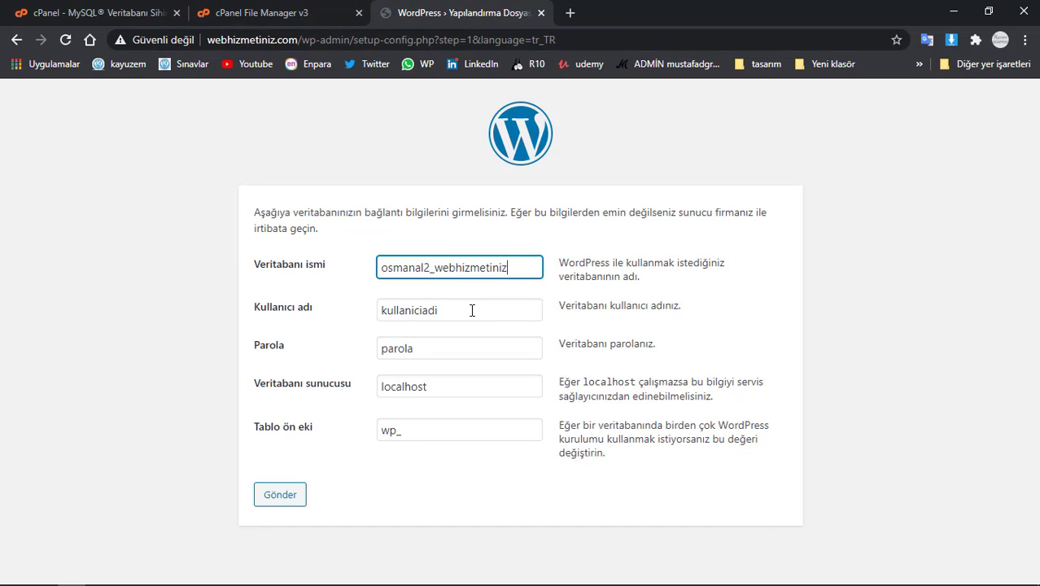
left_click_drag(471, 311, 293, 318)
type("osmanal2_webhizmetiniz")
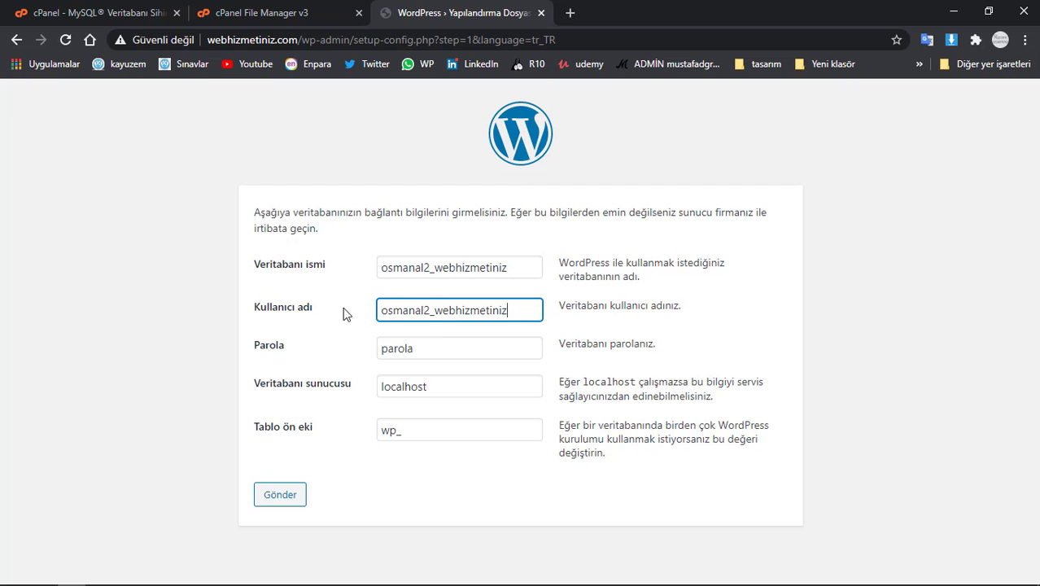
left_click_drag(450, 341, 284, 348)
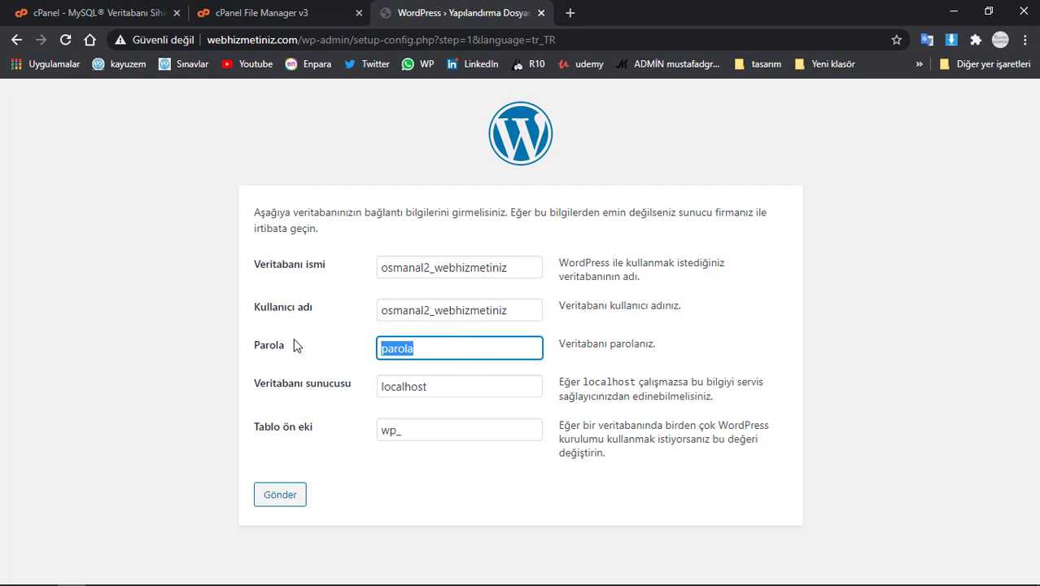
key("ctrl+v")
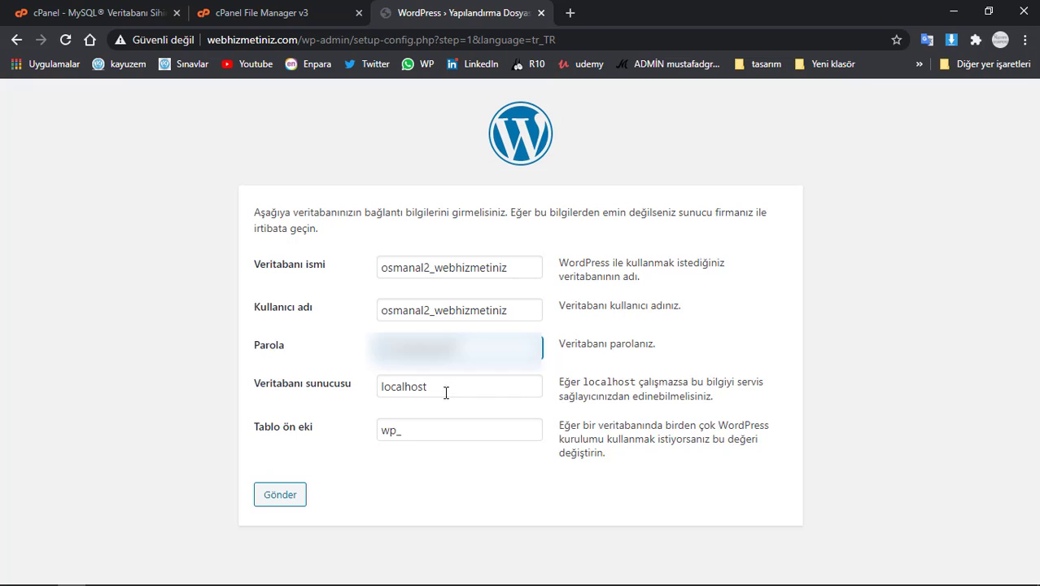
left_click(284, 500)
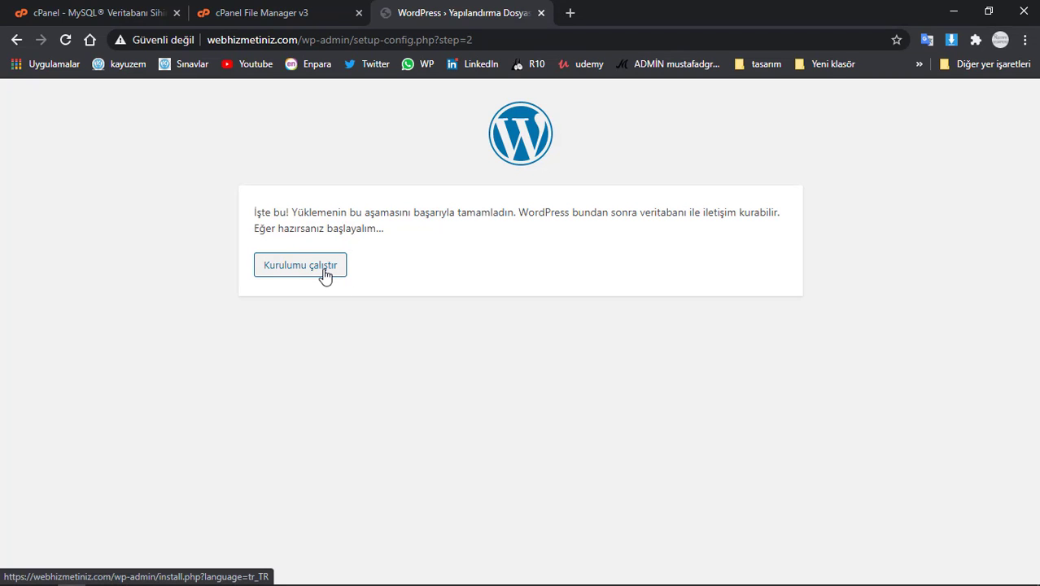
- Start the WordPress installation and enter the site title 'E-Ticaret Sitesi'
left_click(324, 274)
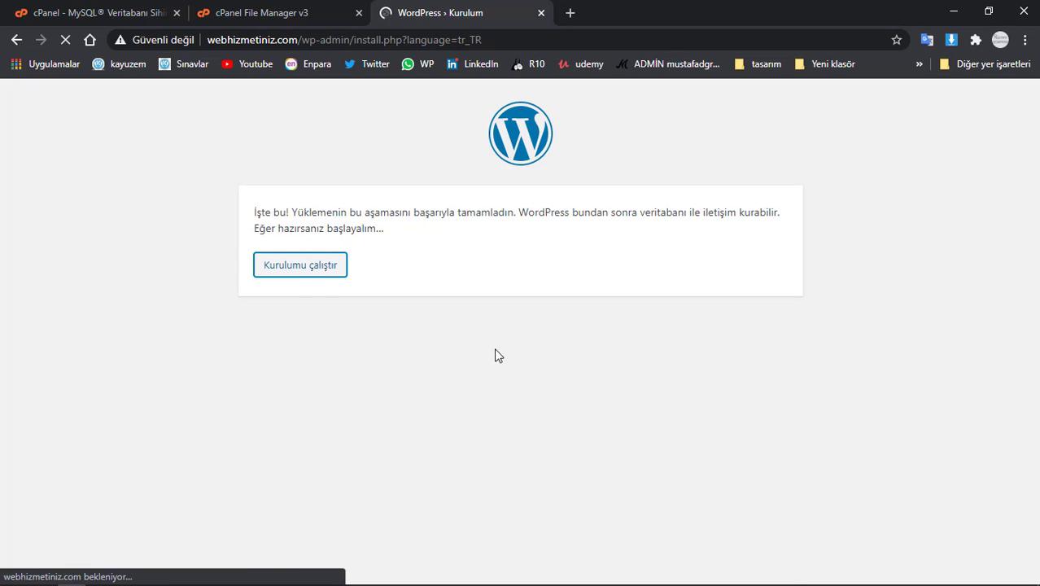
scroll(472, 358, "down", 3)
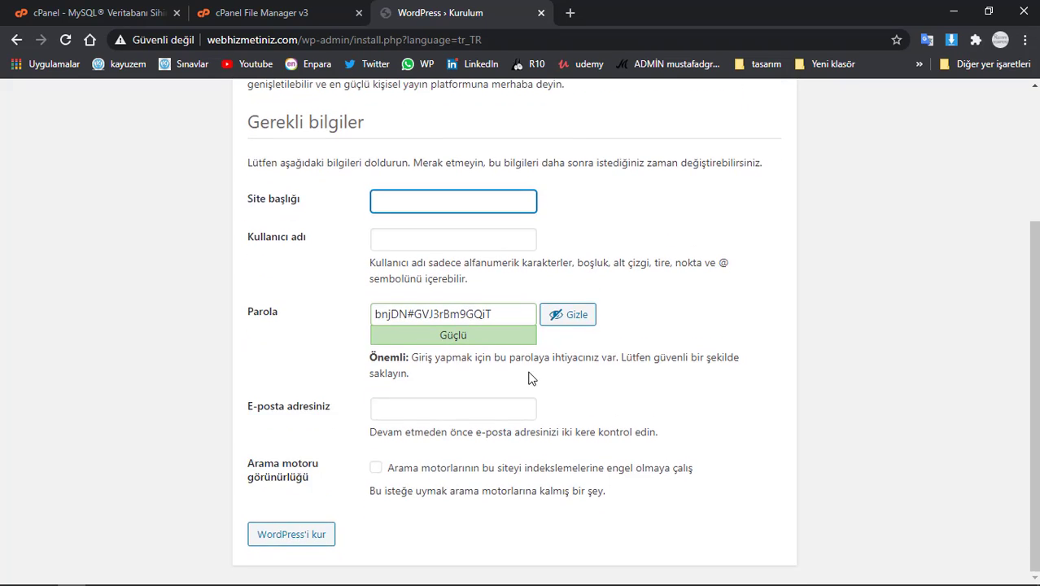
scroll(479, 325, "up", 1)
type("E-Ticaret Sitesi")
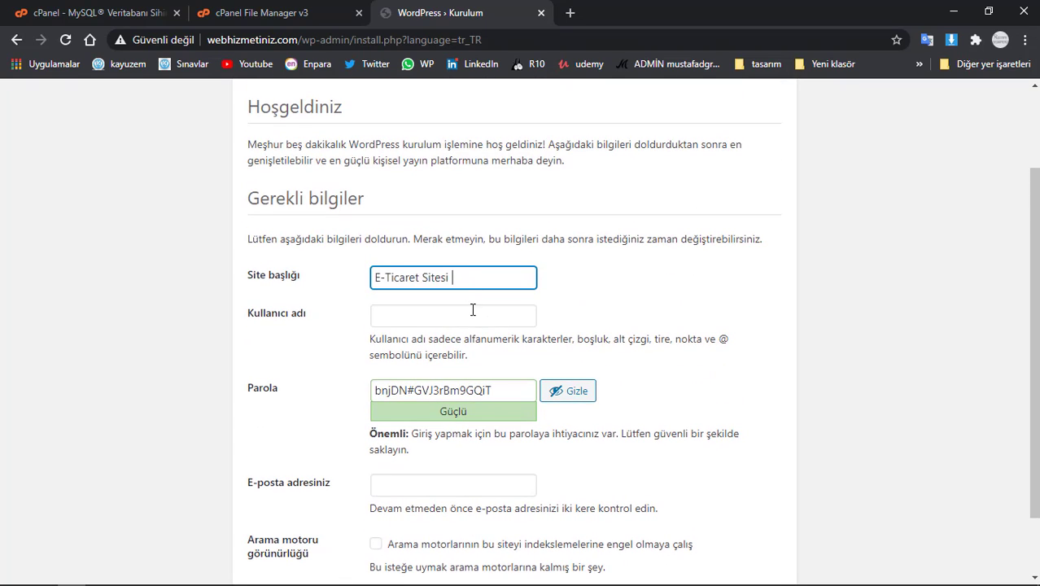
- Set the admin username to 'admin' and replace the generated password with a custom one
left_click(472, 312)
left_click(439, 348)
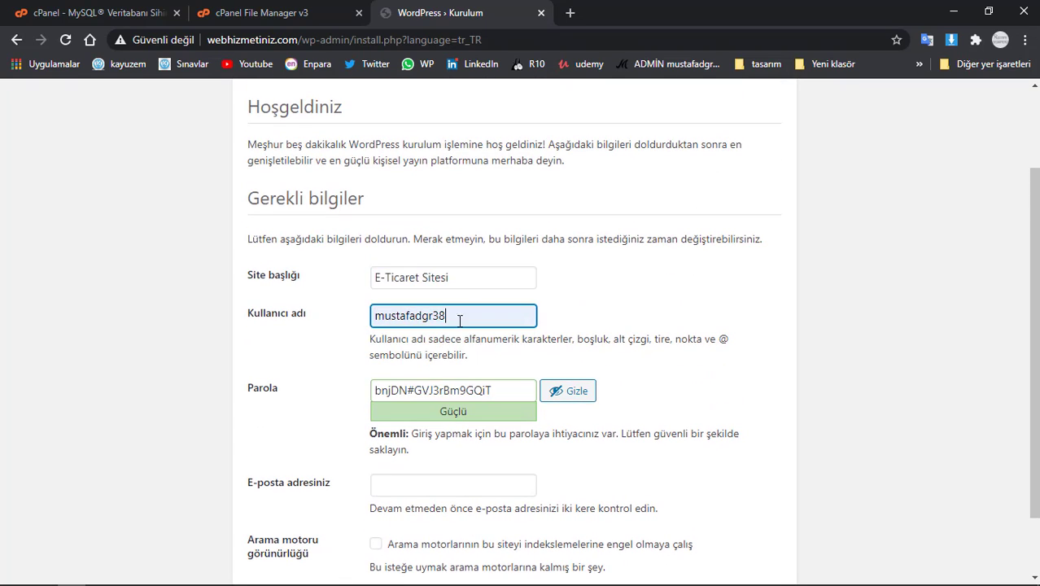
key("ctrl+a")
type("admin")
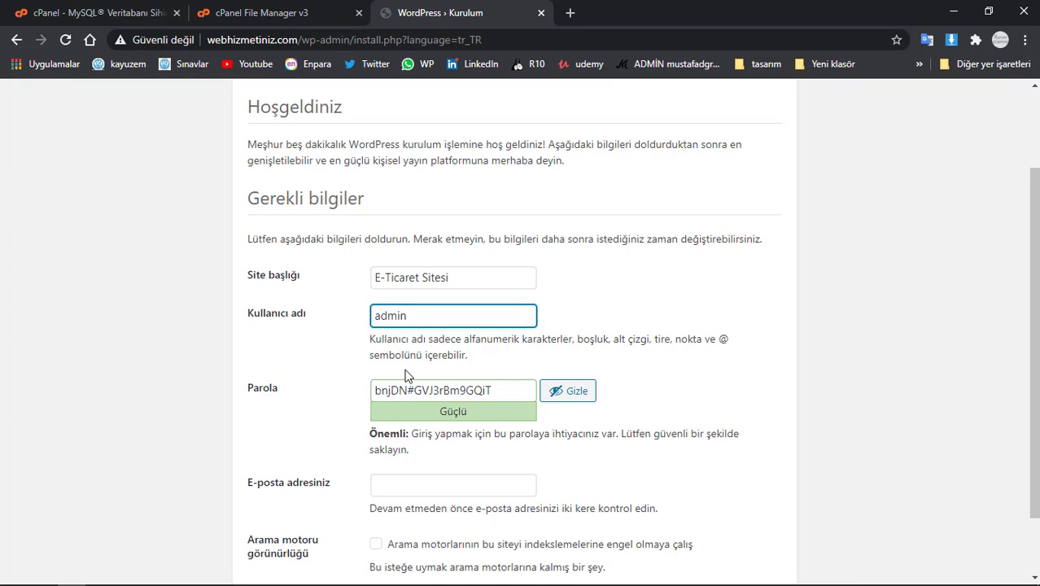
left_click(561, 390)
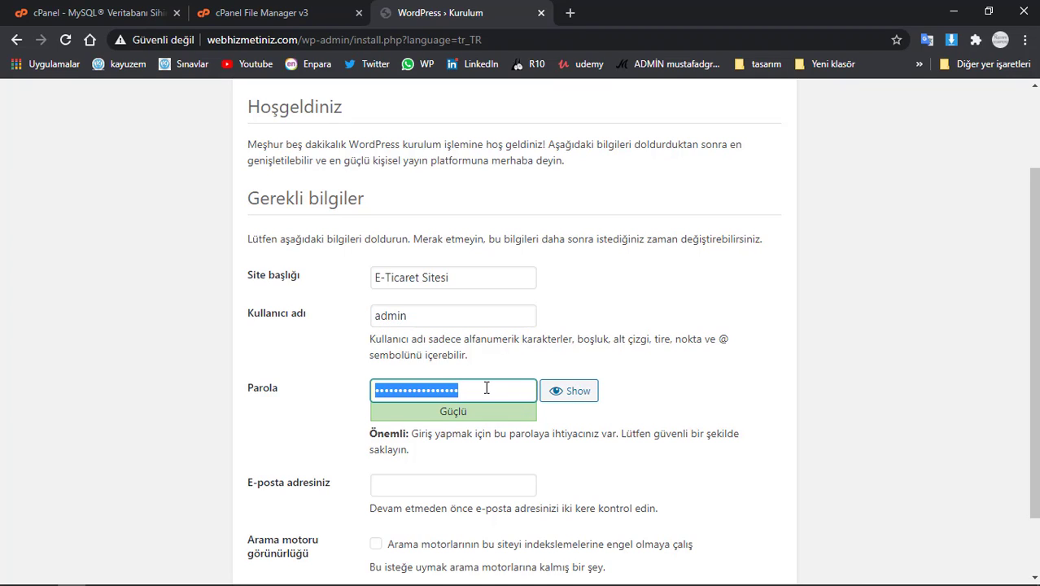
key("BackSpace")
type("•••••••••••")
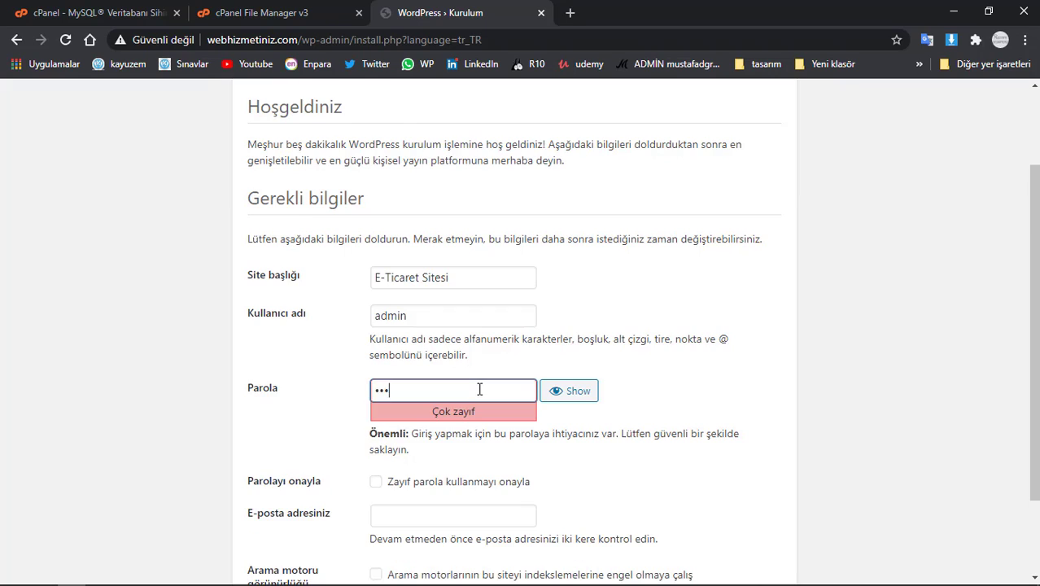
- Confirm the weak password, fill in the admin e-mail, discourage search engines, and install WordPress
scroll(479, 390, "down", 2)
left_click(375, 374)
left_click(432, 409)
left_click(431, 434)
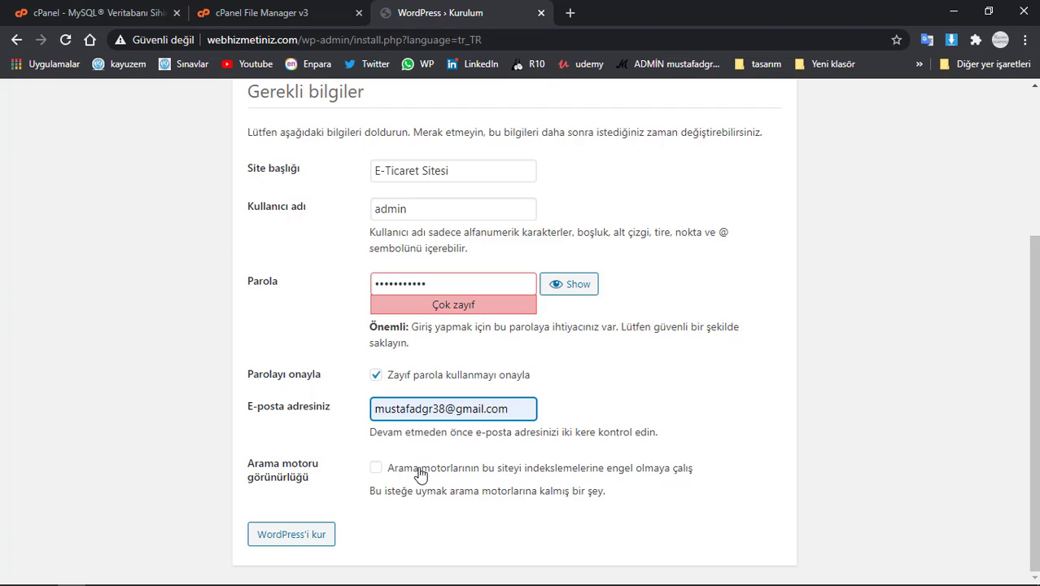
left_click(375, 470)
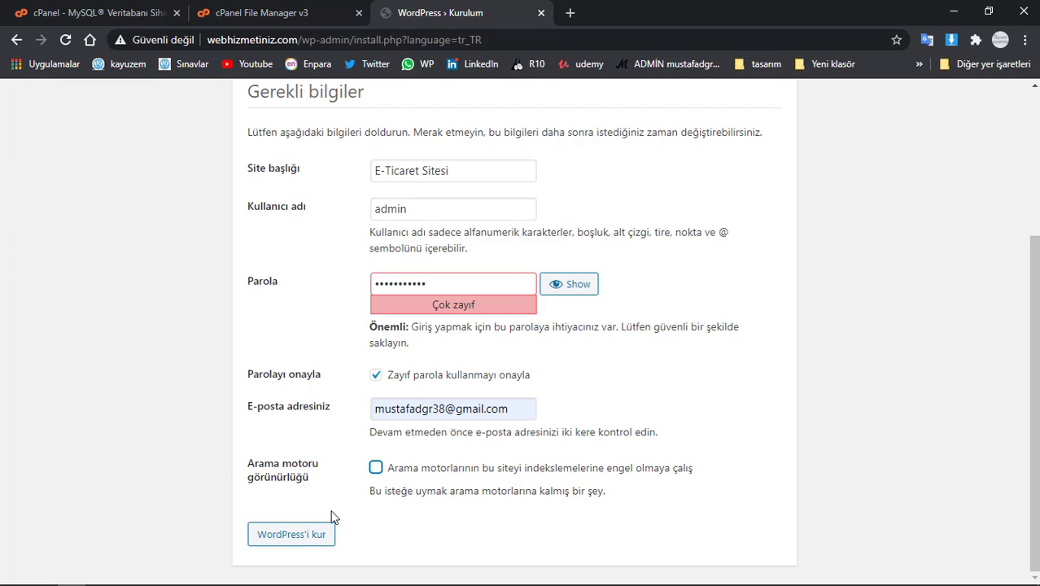
left_click(296, 541)
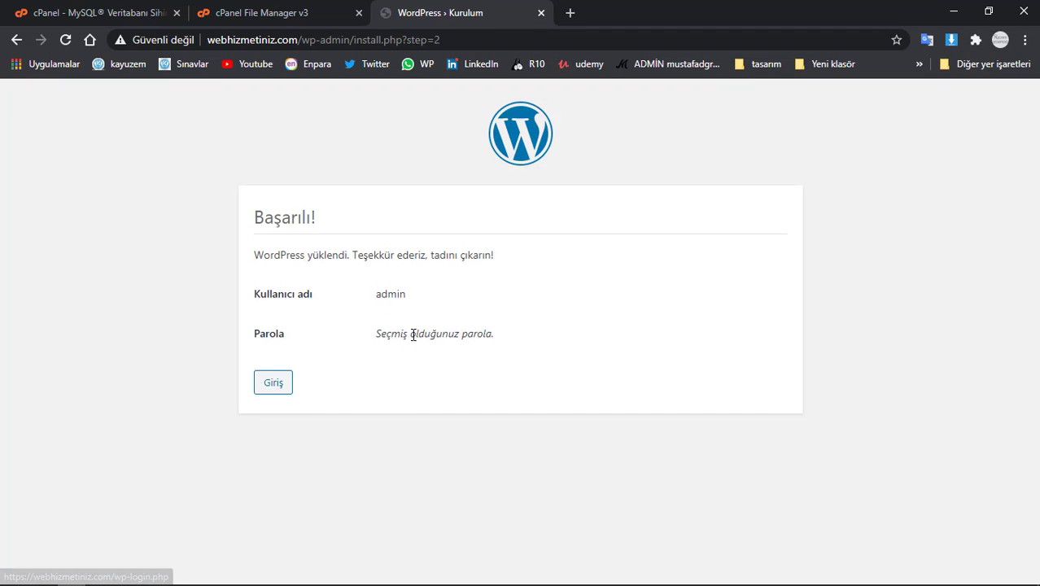
- Log in as admin with the account password, ticking Beni hatırla
left_click(277, 383)
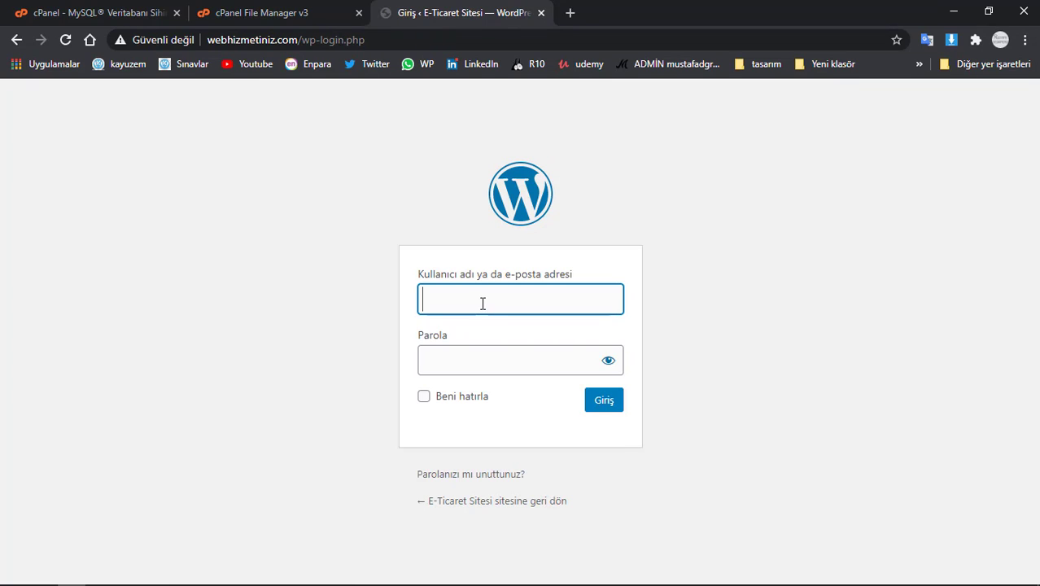
left_click(483, 302)
left_click(478, 336)
left_click(485, 354)
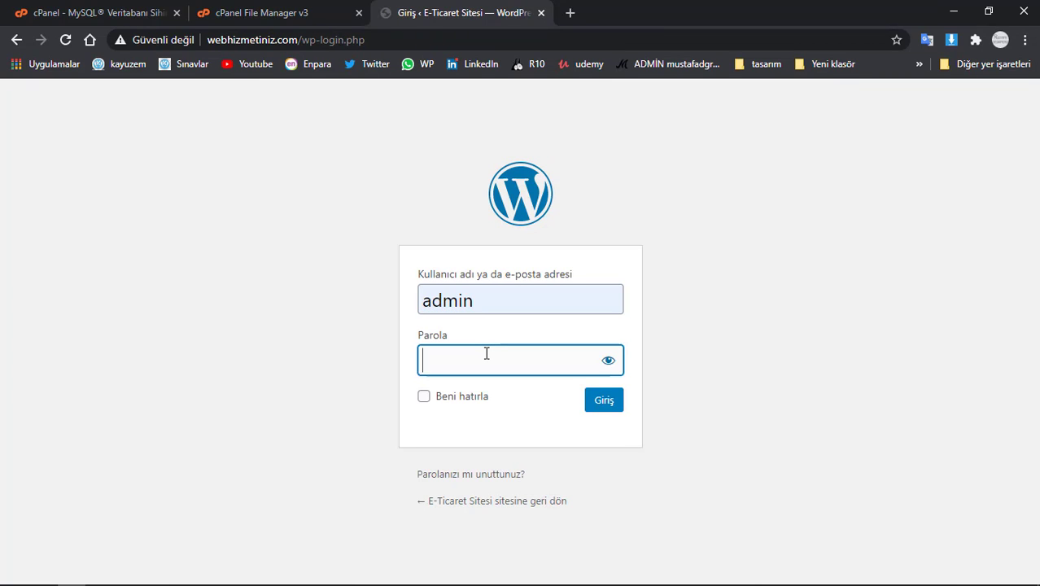
type("123456")
left_click(461, 398)
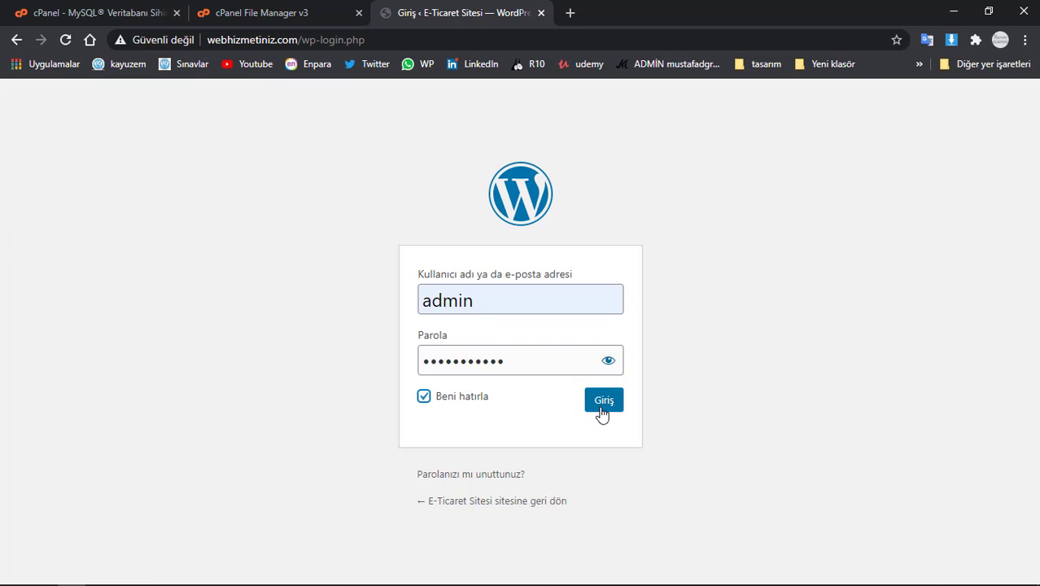
left_click(602, 407)
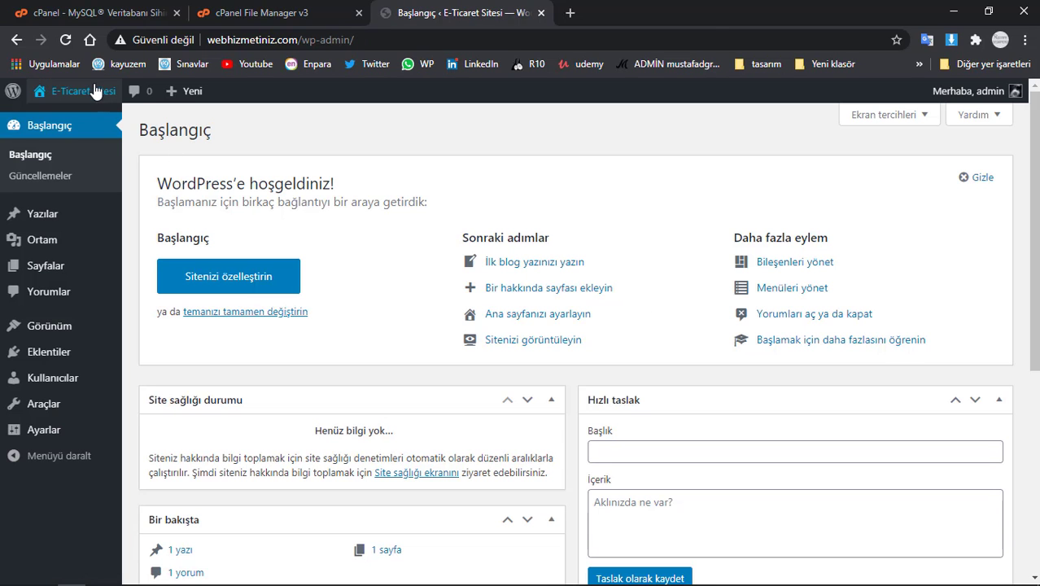
- Open the E-Ticaret Sitesi front page in a new tab, view the 'Merhaba dünya!' post, then return to the dashboard
middle_click(81, 90)
left_click(602, 13)
scroll(607, 348, "down", 3)
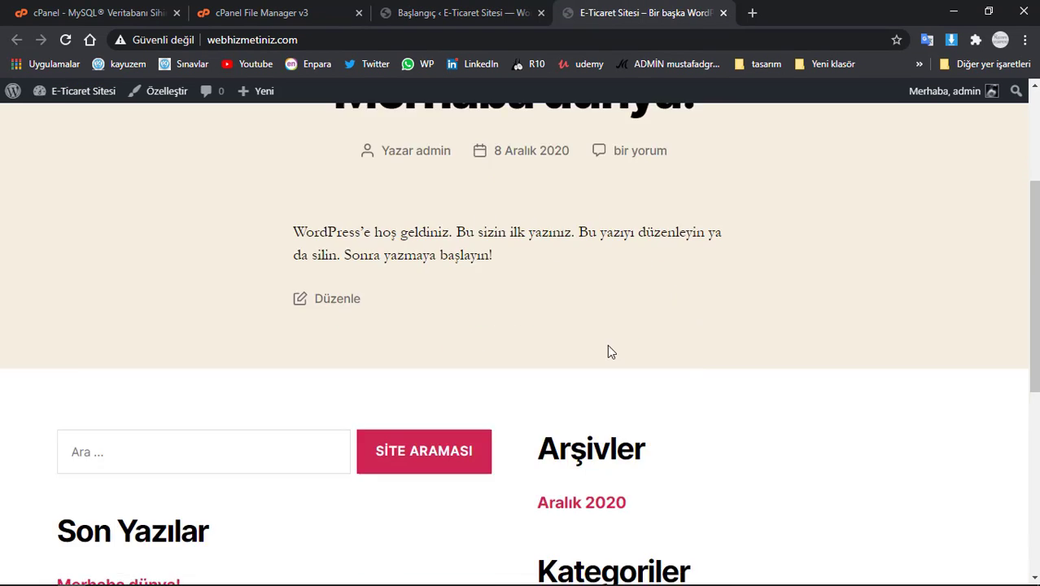
scroll(607, 348, "up", 3)
left_click_drag(318, 308, 817, 312)
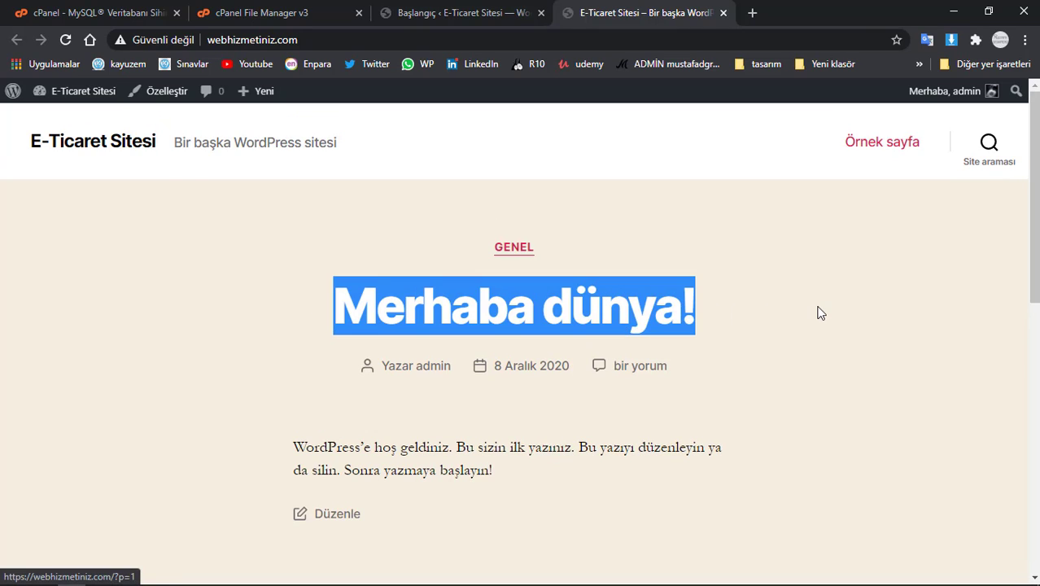
left_click(467, 13)
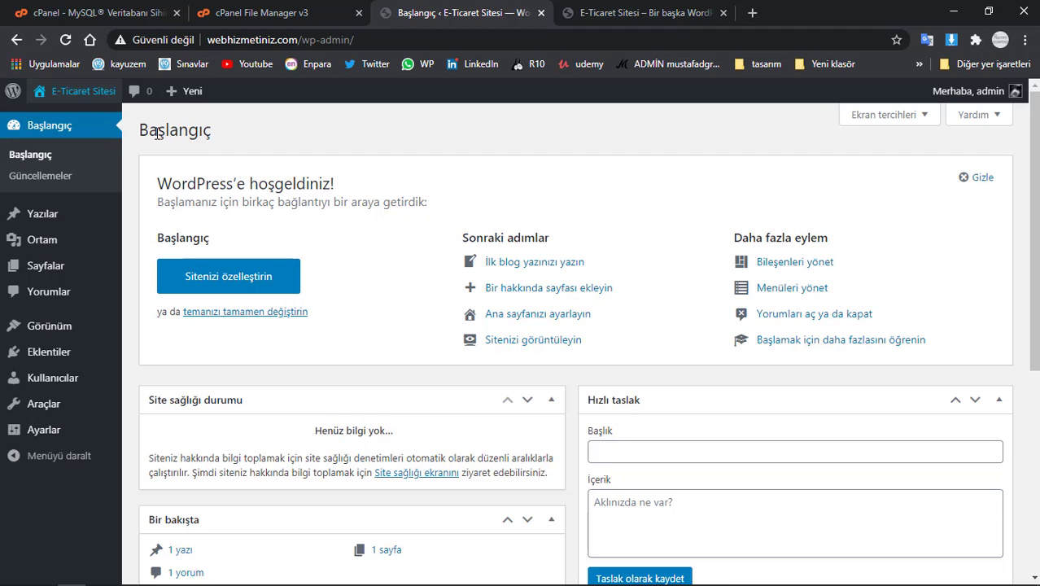
- Hide the dashboard welcome panel and preview the sidebar menus' submenus
left_click(971, 179)
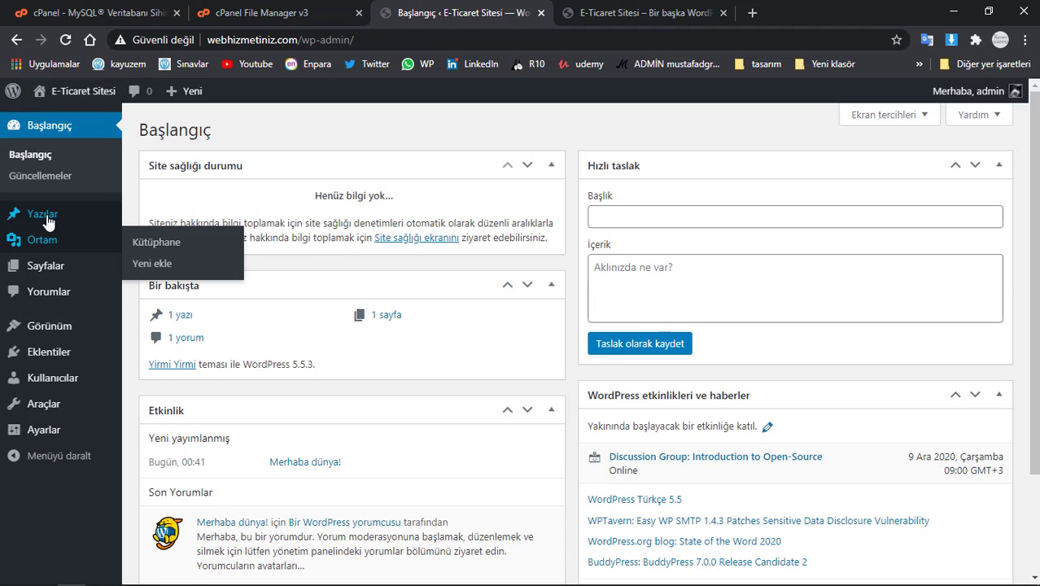
mouse_move(67, 250)
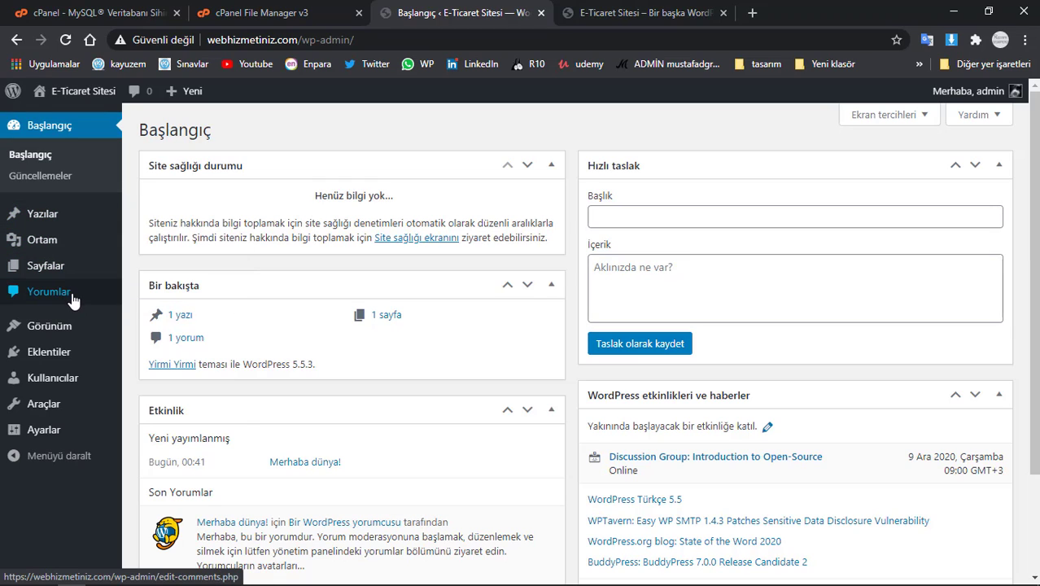
mouse_move(62, 437)
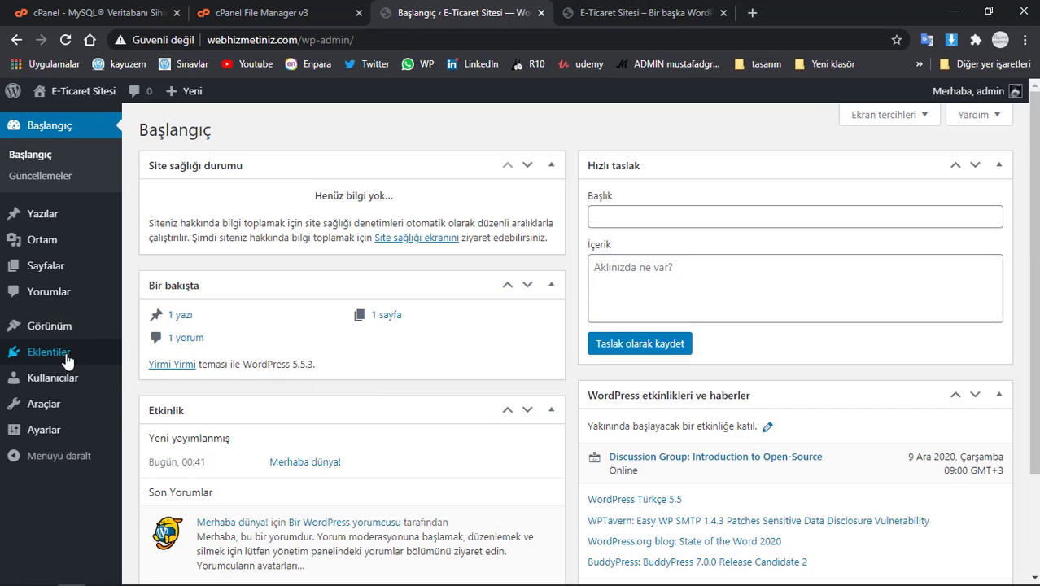
mouse_move(64, 358)
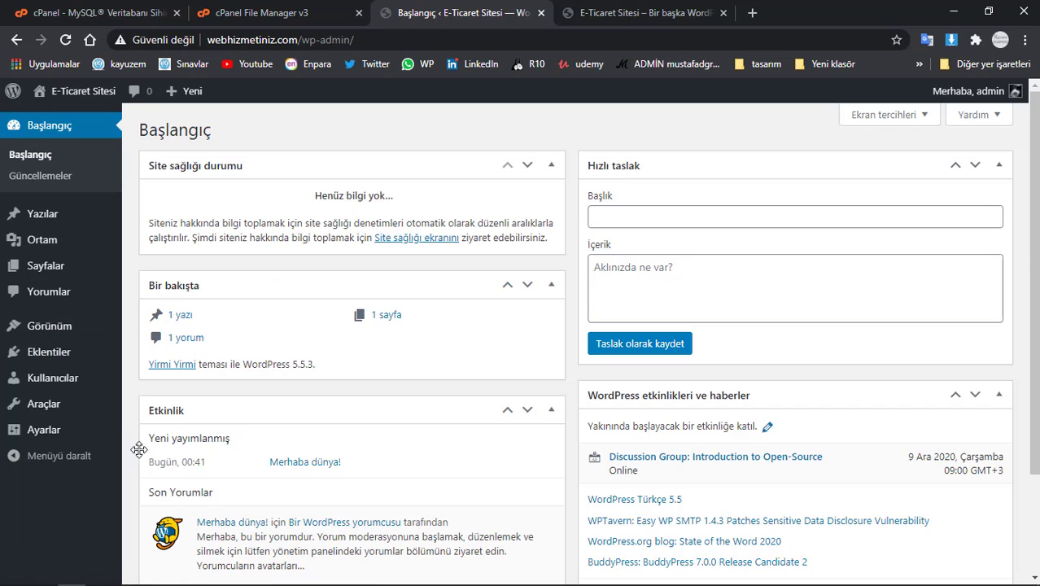
mouse_move(65, 576)
left_click(184, 576)
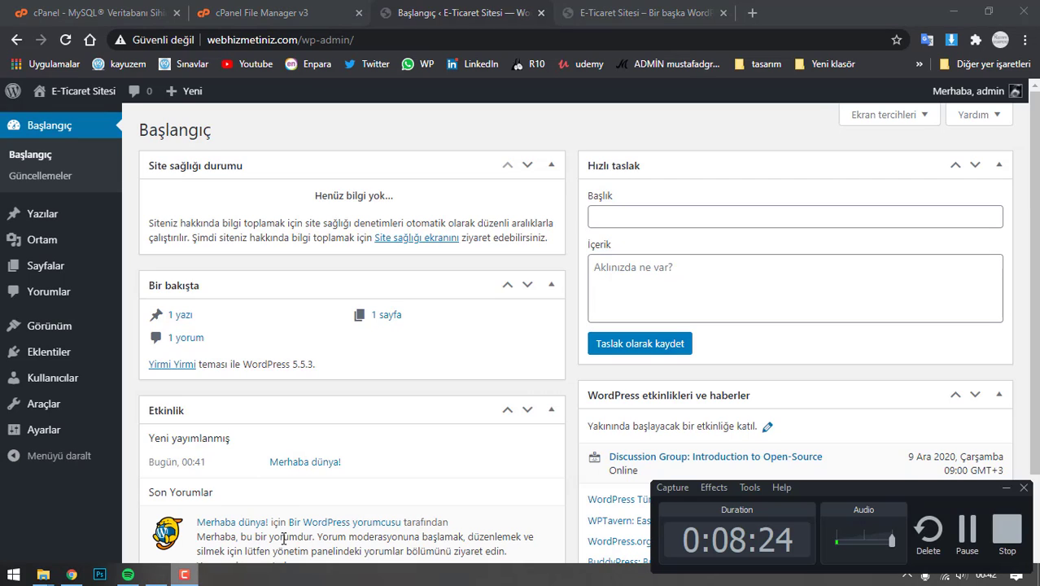